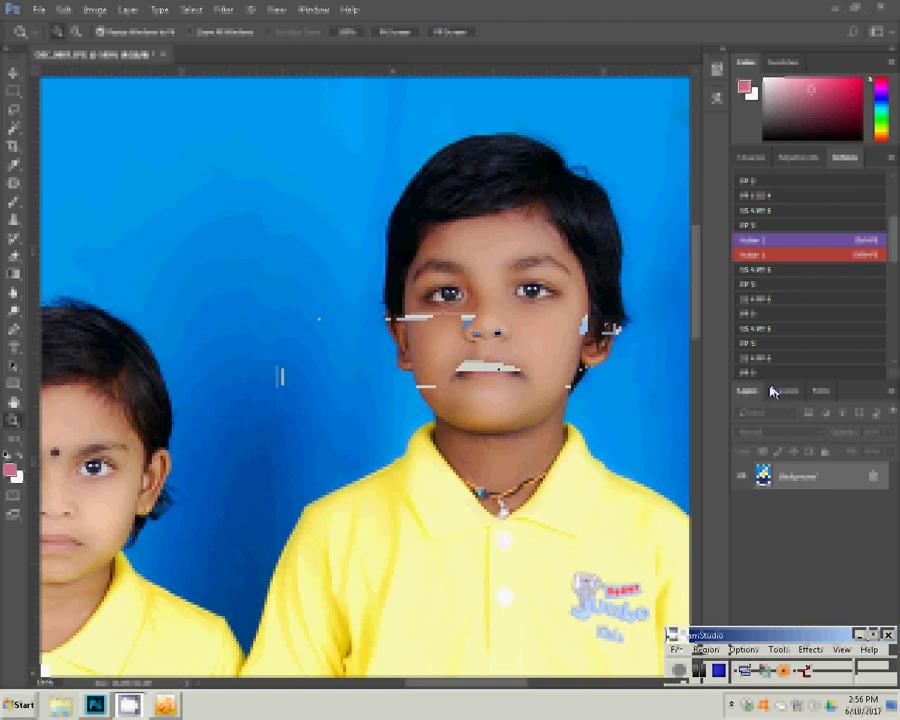
Step: Bring Photoshop forward and magnify the boy's face in the blue-backdrop photo
{"action": "left_click", "coordinate": [890, 402]}
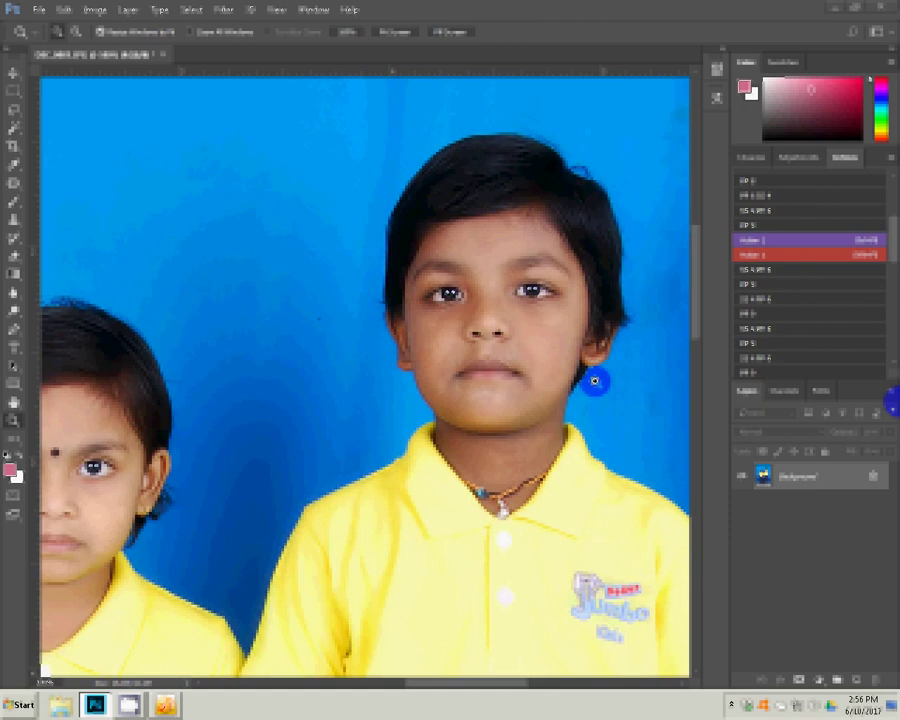
{"action": "left_click", "coordinate": [597, 380]}
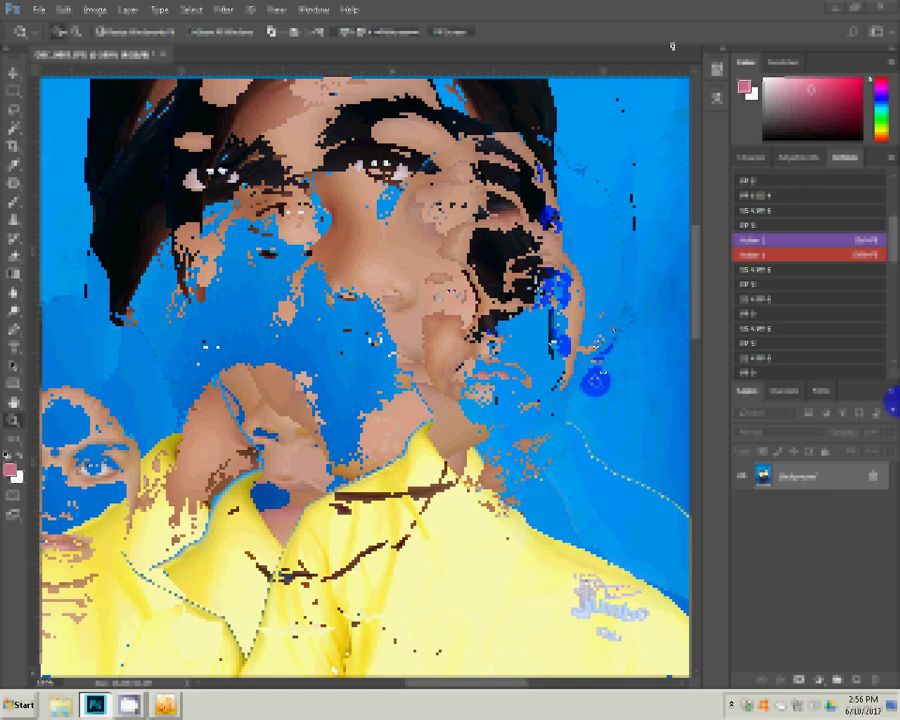
Step: With the Pen tool, place anchors from the boy's collar over the shoulder and down the arm
{"action": "key", "text": "p"}
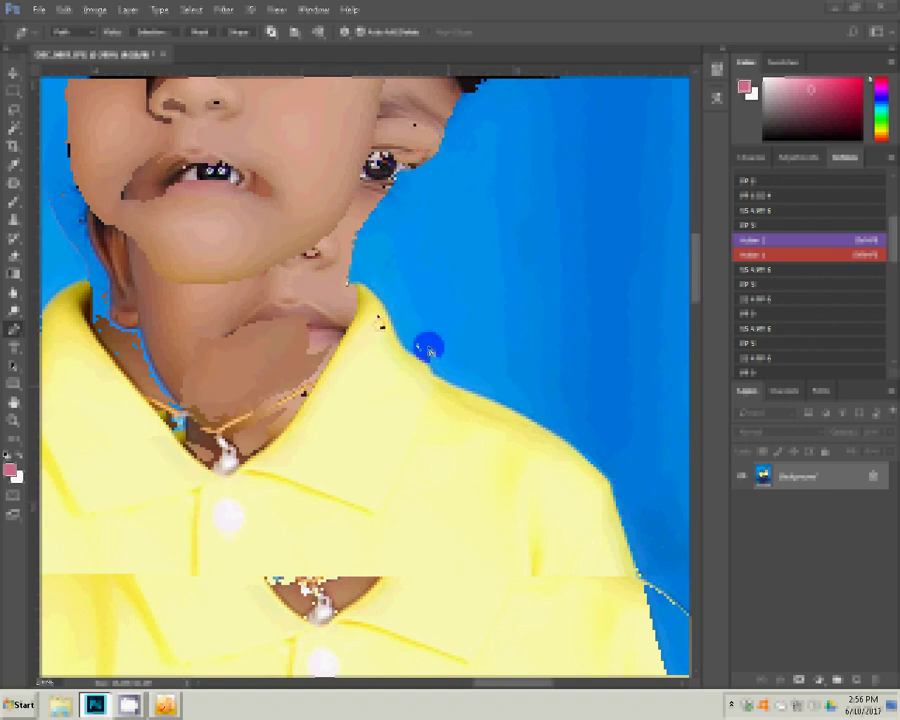
{"action": "left_click", "coordinate": [441, 391]}
{"action": "left_click", "coordinate": [570, 536]}
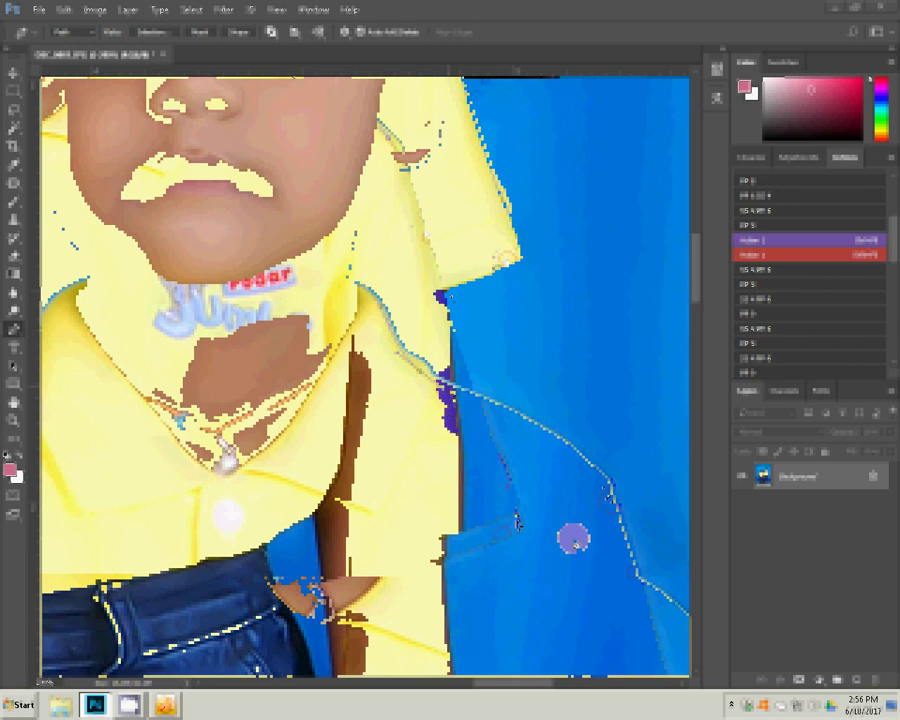
{"action": "scroll", "coordinate": [456, 231], "scroll_direction": "down", "scroll_amount": 5}
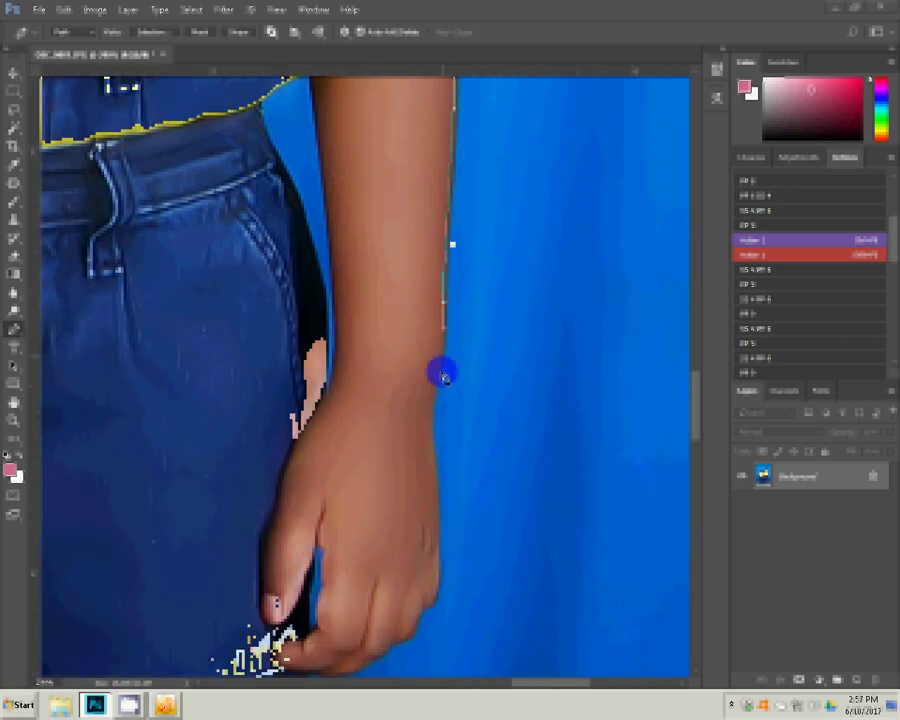
{"action": "left_click", "coordinate": [462, 322]}
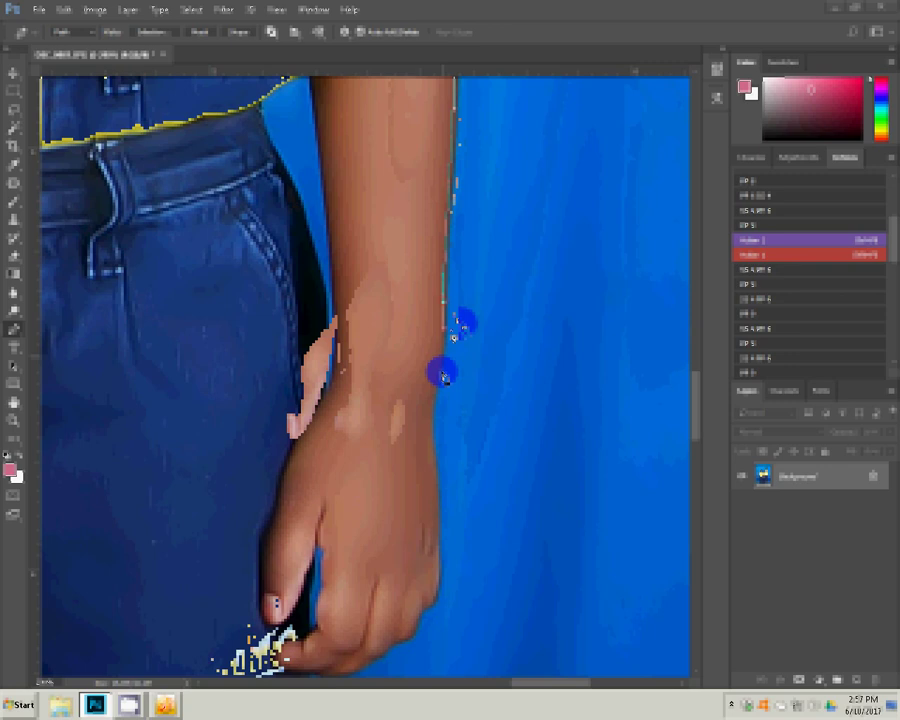
{"action": "left_click", "coordinate": [454, 412]}
{"action": "left_click", "coordinate": [447, 434]}
Step: Continue the path around the boy's hand and wrist, panning down toward the sandal
{"action": "left_click", "coordinate": [372, 500]}
{"action": "left_click", "coordinate": [337, 503]}
{"action": "left_click", "coordinate": [326, 428]}
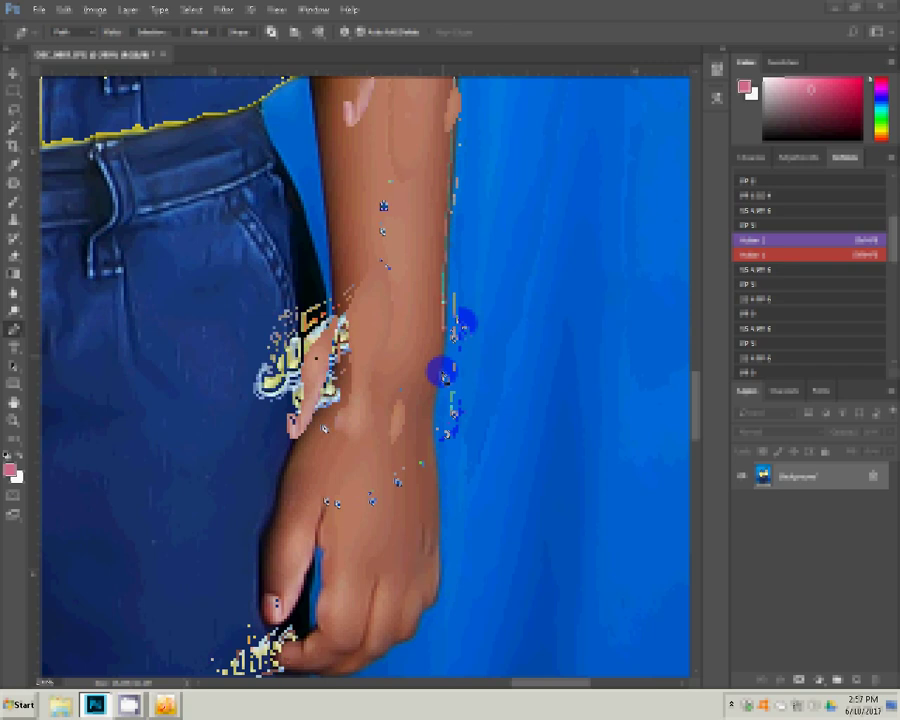
{"action": "left_click", "coordinate": [415, 424]}
{"action": "left_click", "coordinate": [416, 437]}
{"action": "left_click", "coordinate": [424, 488]}
{"action": "left_click", "coordinate": [327, 549]}
{"action": "scroll", "coordinate": [440, 370], "scroll_direction": "down", "scroll_amount": 5}
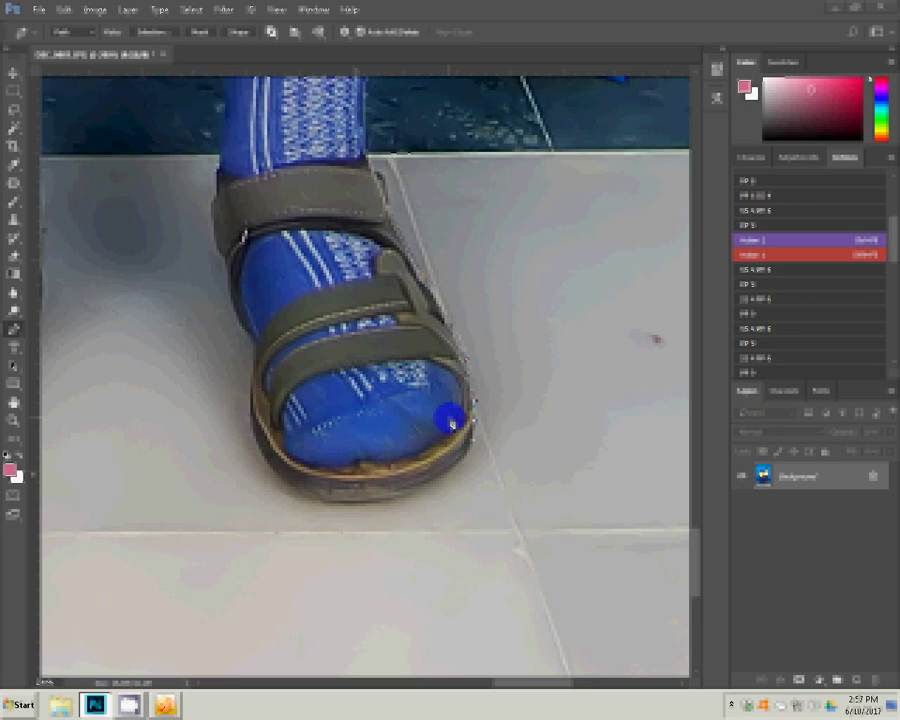
Step: Place anchors around the boy's sandal, between the legs and along the sandal strap
{"action": "left_click", "coordinate": [123, 202]}
{"action": "left_click", "coordinate": [148, 219]}
{"action": "left_click", "coordinate": [127, 244]}
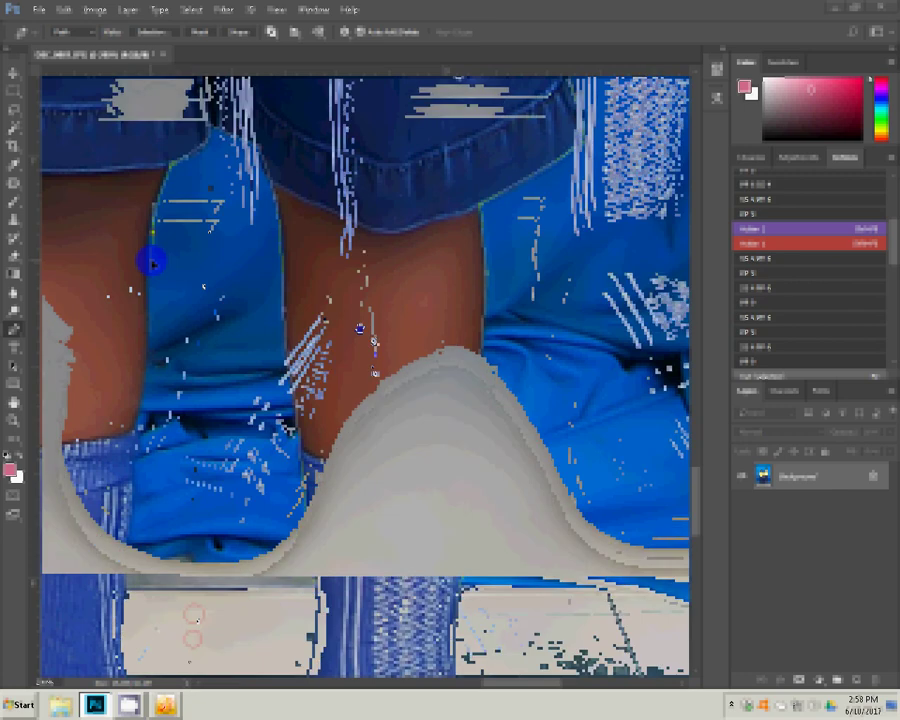
{"action": "left_click", "coordinate": [373, 371]}
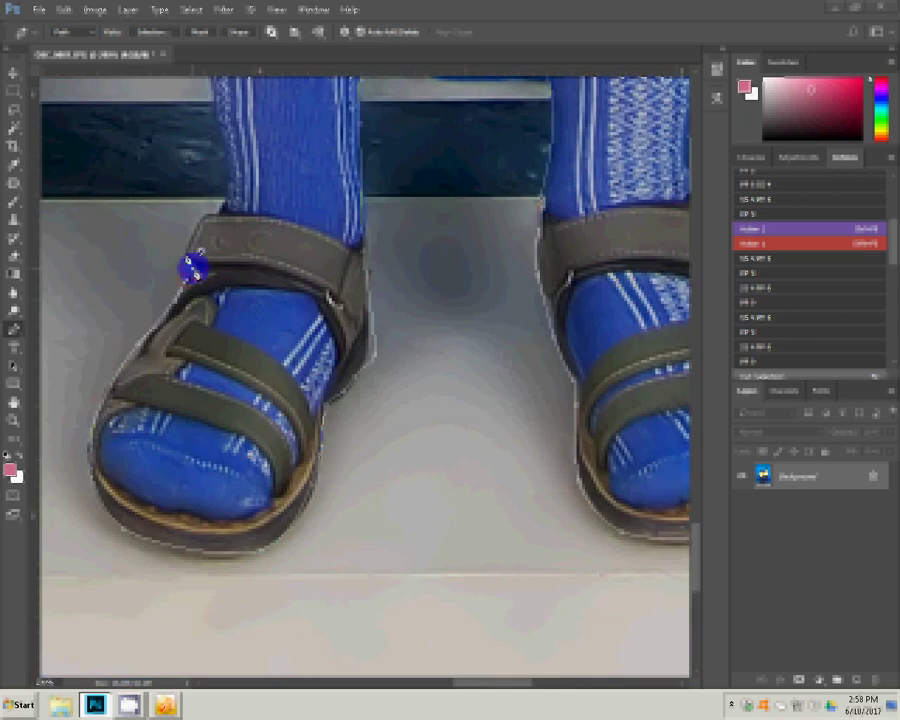
{"action": "left_click", "coordinate": [194, 268]}
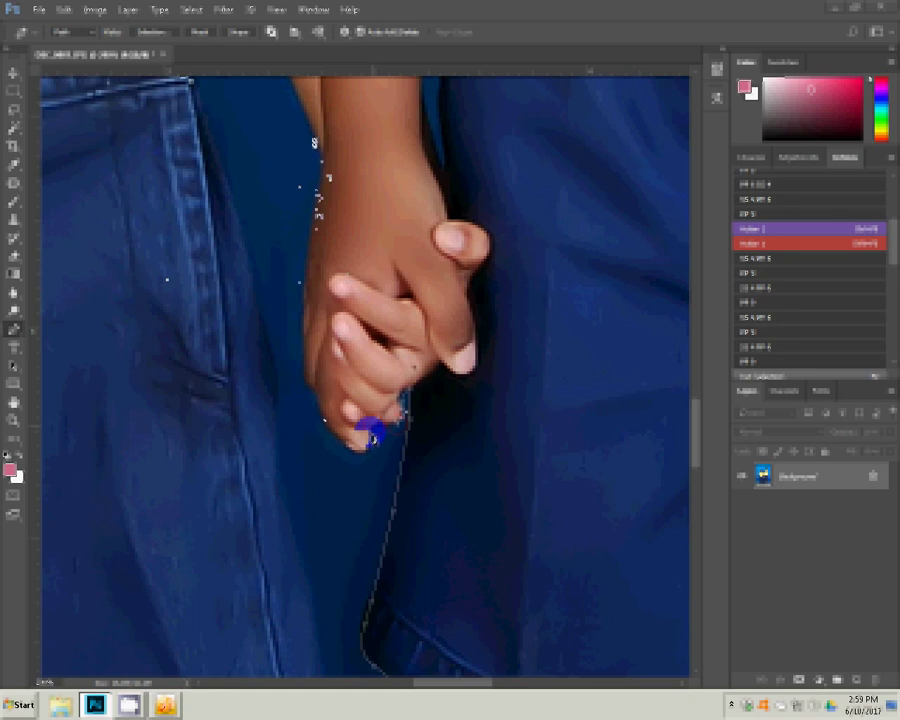
Step: Add anchors along the clasped hands' edge, then pan down to the girl's black shoe
{"action": "left_click", "coordinate": [314, 145]}
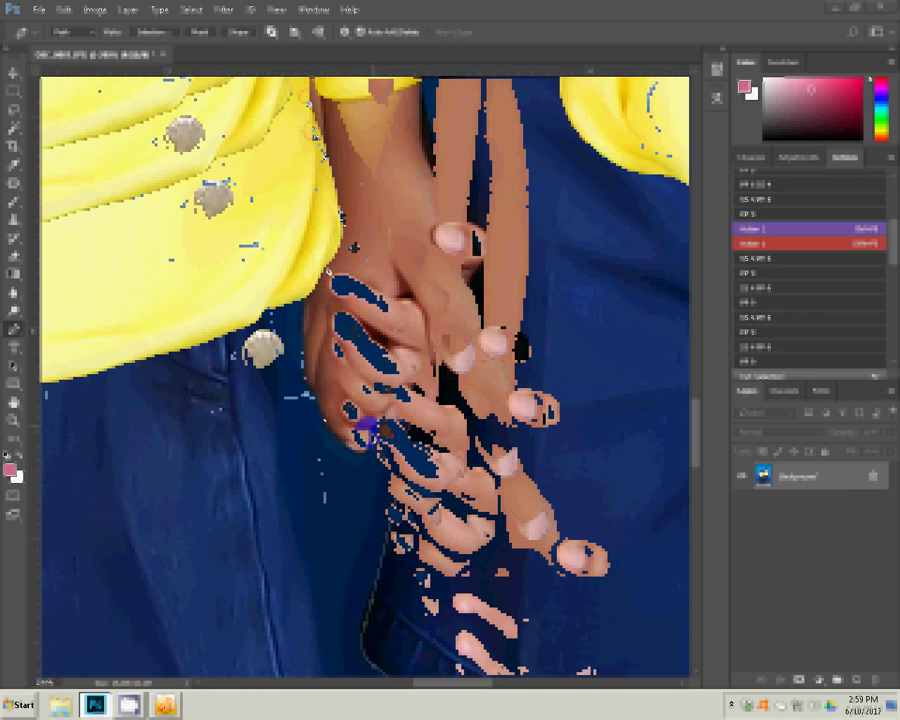
{"action": "left_click_drag", "start_coordinate": [120, 330], "coordinate": [289, 158]}
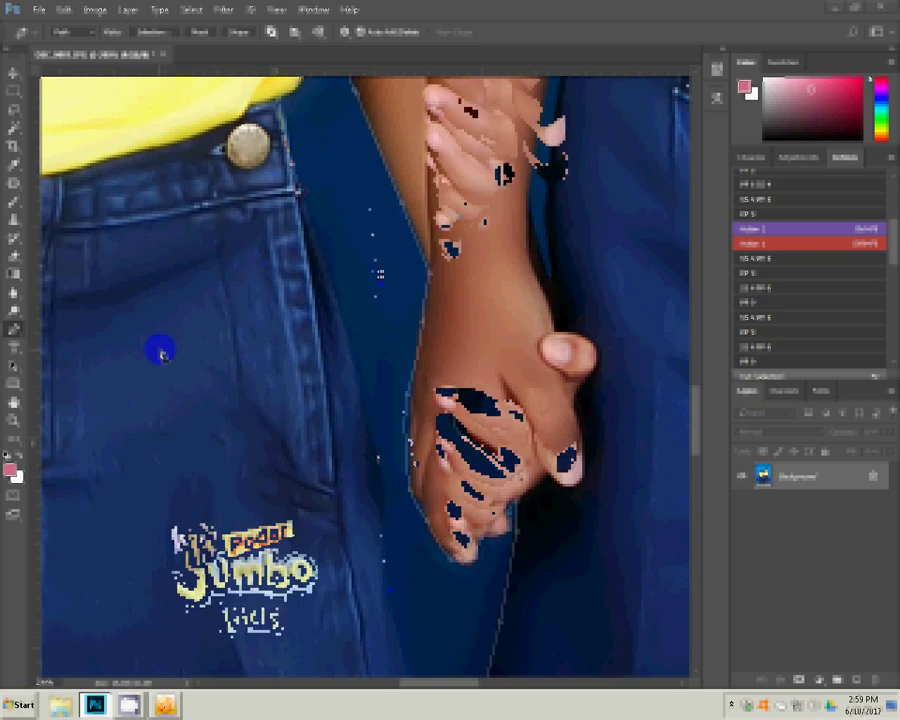
{"action": "left_click", "coordinate": [423, 404]}
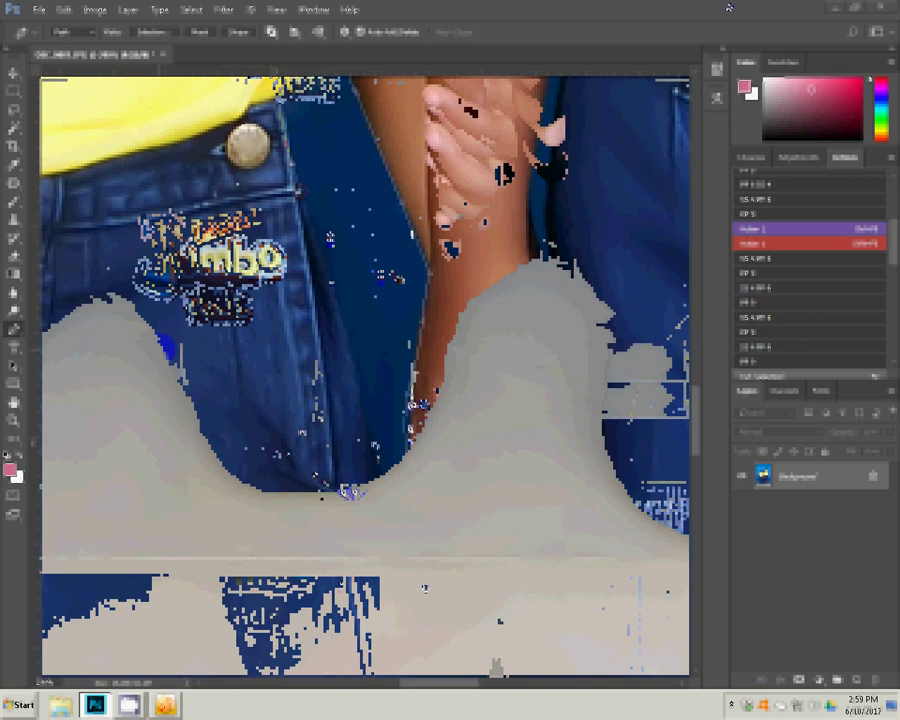
{"action": "left_click", "coordinate": [228, 393]}
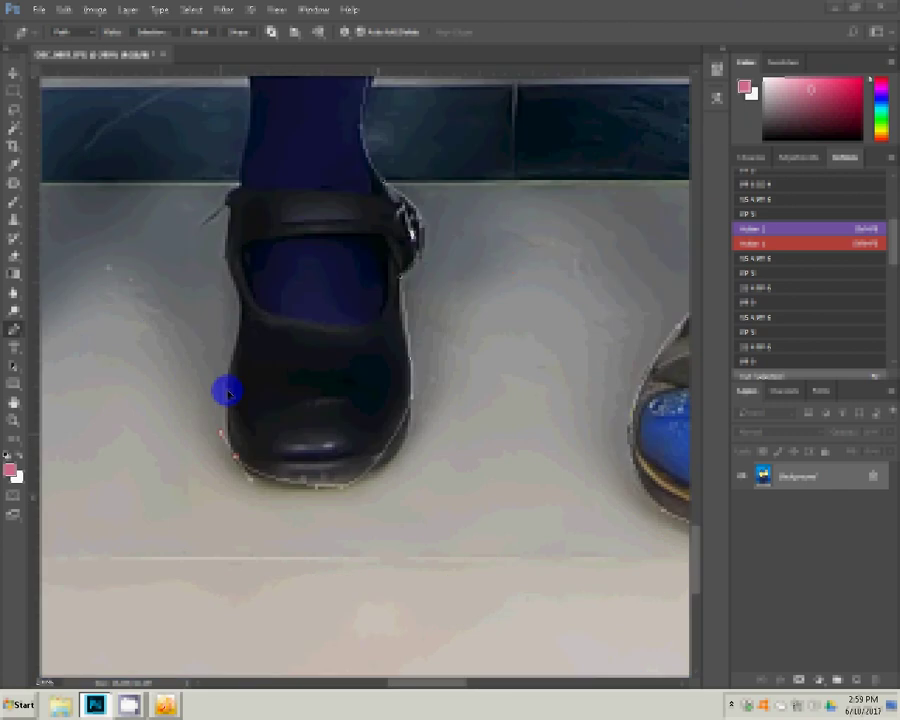
Step: Trace anchors from the shoe strap around the black shoe's left outline to its top
{"action": "left_click", "coordinate": [238, 203]}
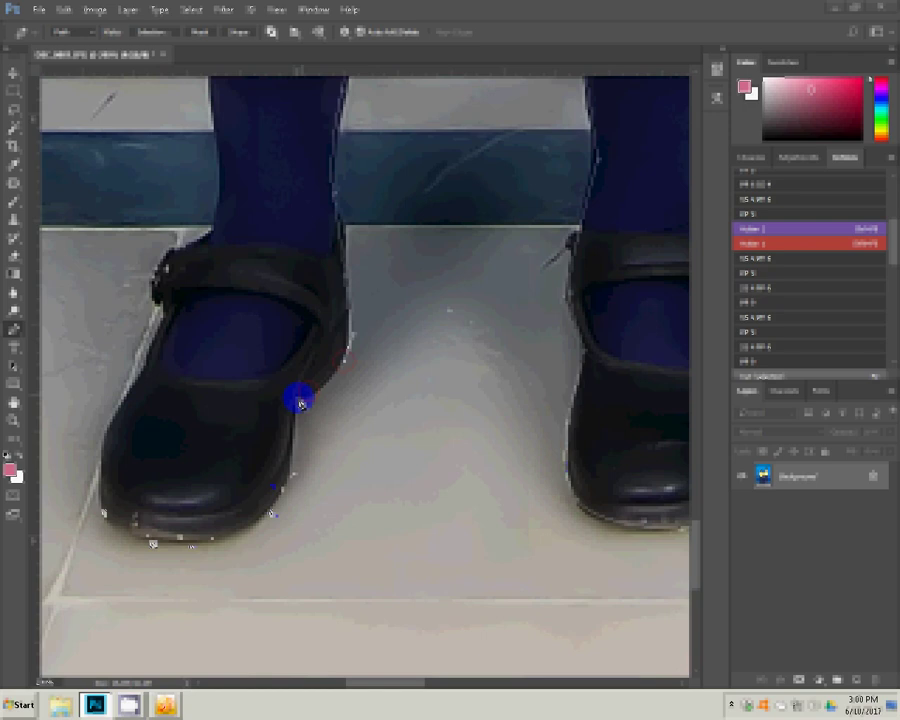
{"action": "left_click", "coordinate": [103, 440]}
{"action": "left_click", "coordinate": [140, 370]}
{"action": "left_click", "coordinate": [163, 327]}
{"action": "left_click", "coordinate": [163, 268]}
{"action": "left_click", "coordinate": [211, 237]}
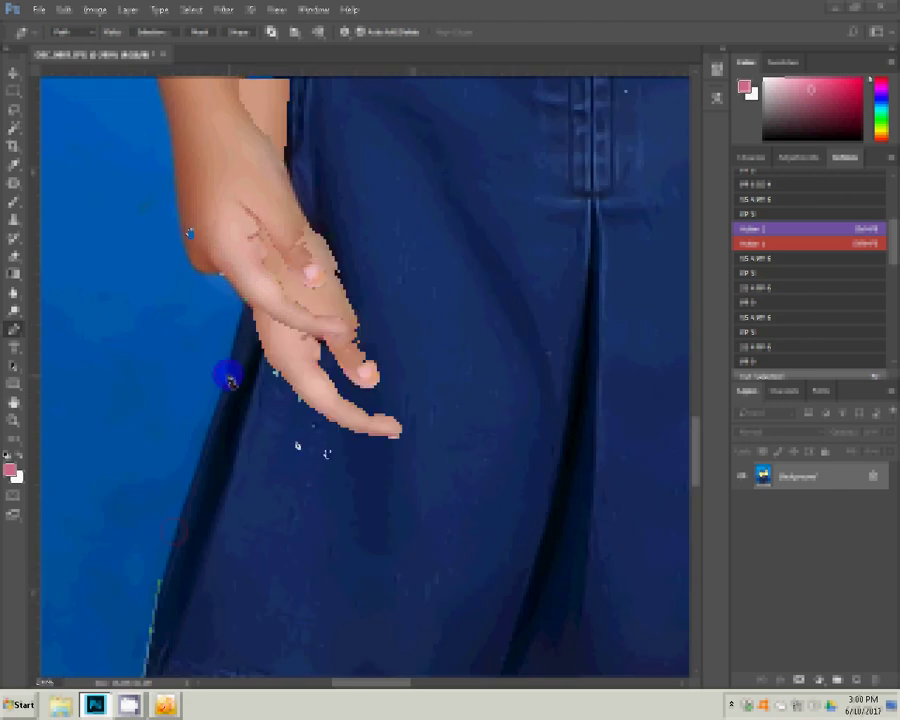
Step: Place anchors from the girl's hand up her shoulder to the upper edge of her ear
{"action": "left_click", "coordinate": [220, 262]}
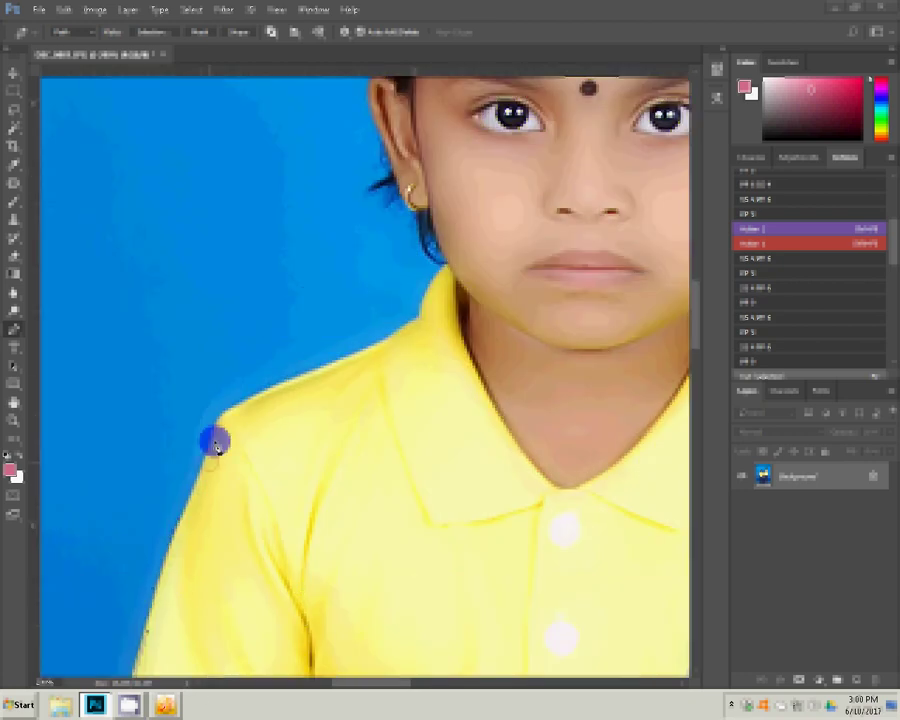
{"action": "left_click", "coordinate": [254, 401]}
{"action": "left_click", "coordinate": [422, 225]}
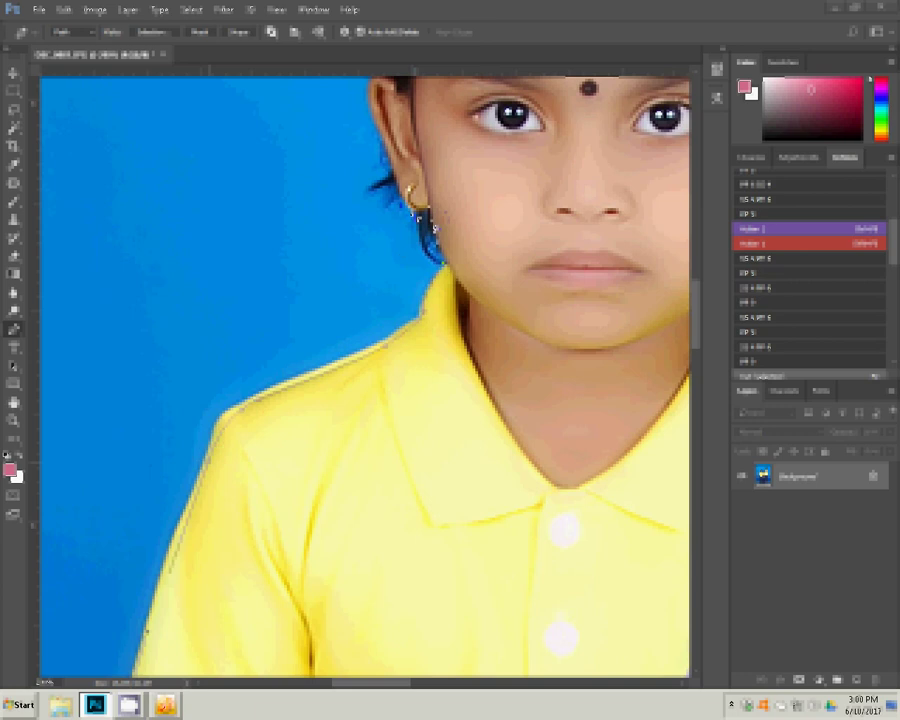
{"action": "left_click", "coordinate": [395, 172]}
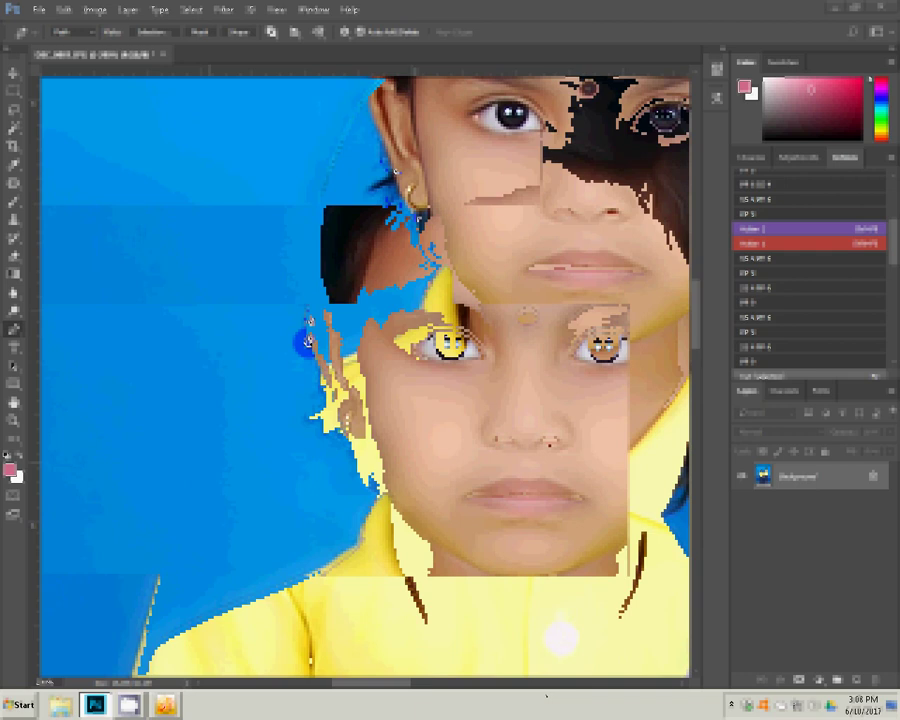
Step: Carry the path across the girl's hair and along the top of the boy's hair
{"action": "left_click", "coordinate": [265, 386]}
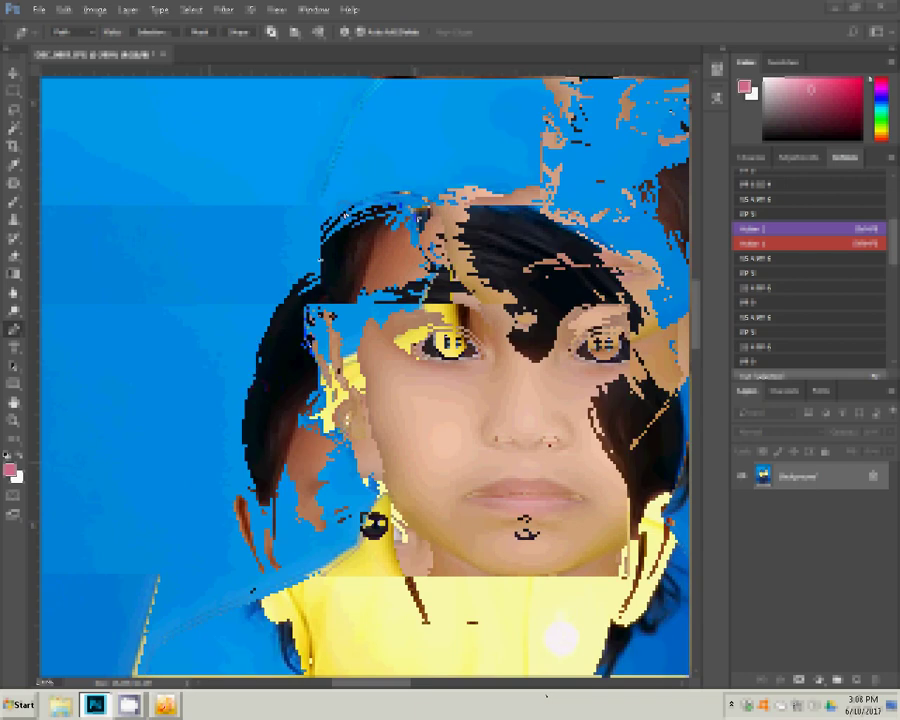
{"action": "left_click", "coordinate": [537, 203]}
{"action": "left_click", "coordinate": [680, 404]}
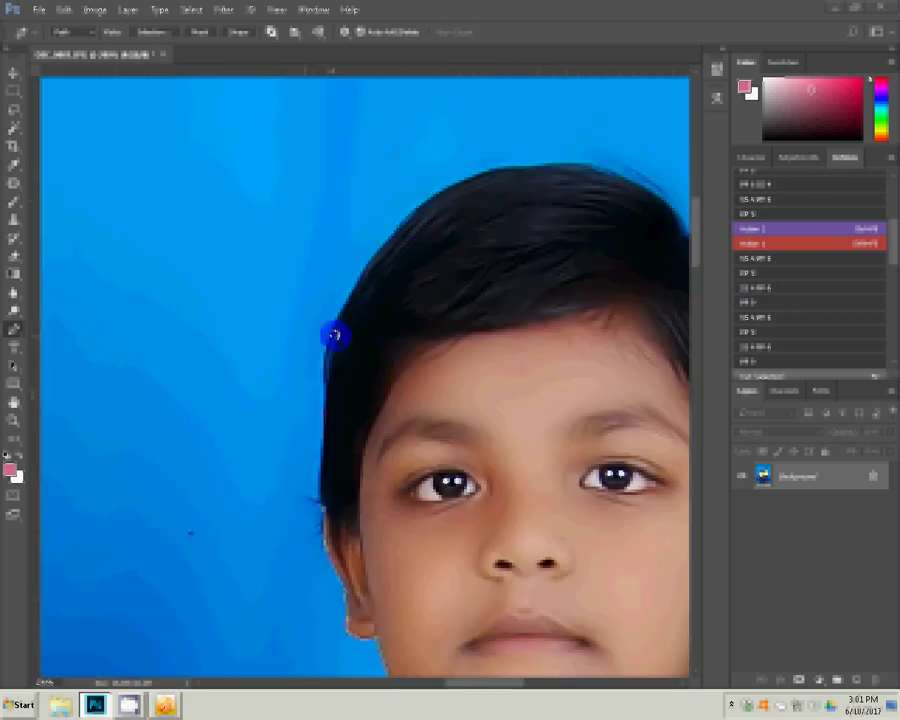
{"action": "left_click", "coordinate": [364, 183]}
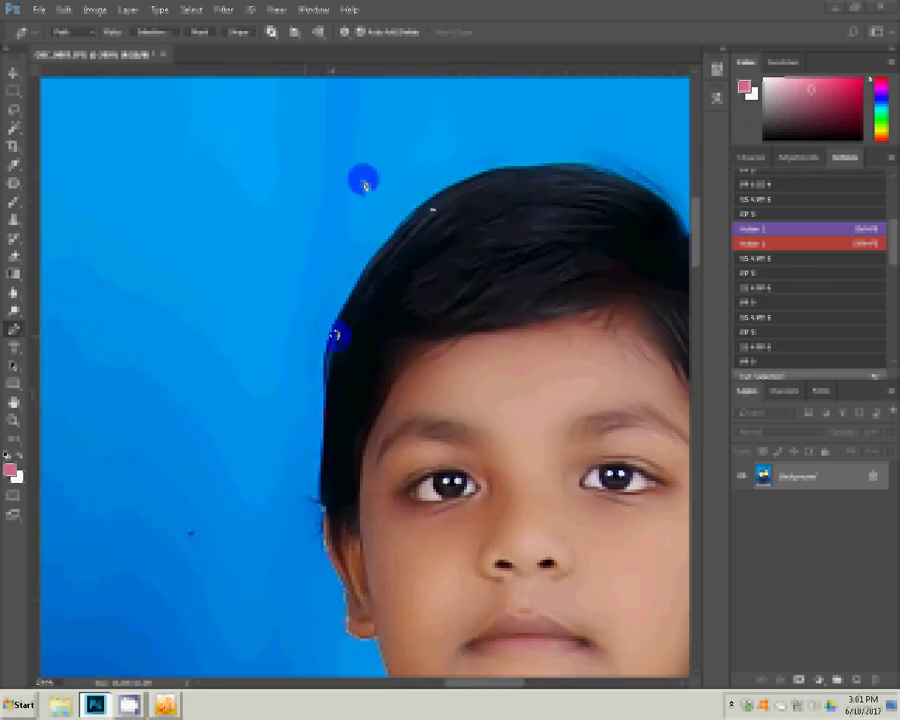
{"action": "left_click", "coordinate": [571, 170]}
{"action": "left_click", "coordinate": [395, 180]}
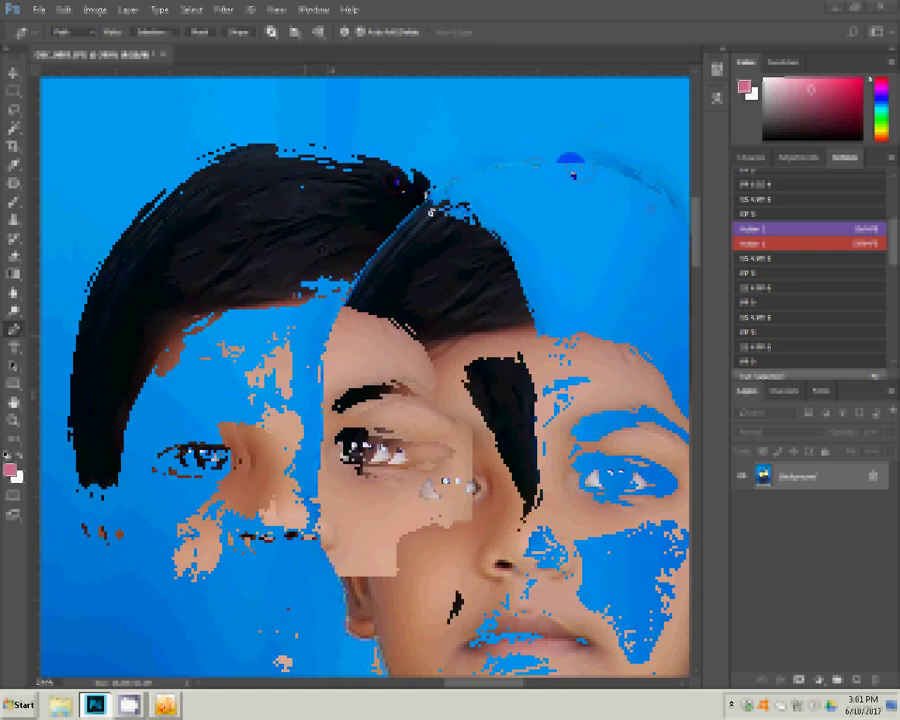
{"action": "left_click", "coordinate": [428, 184]}
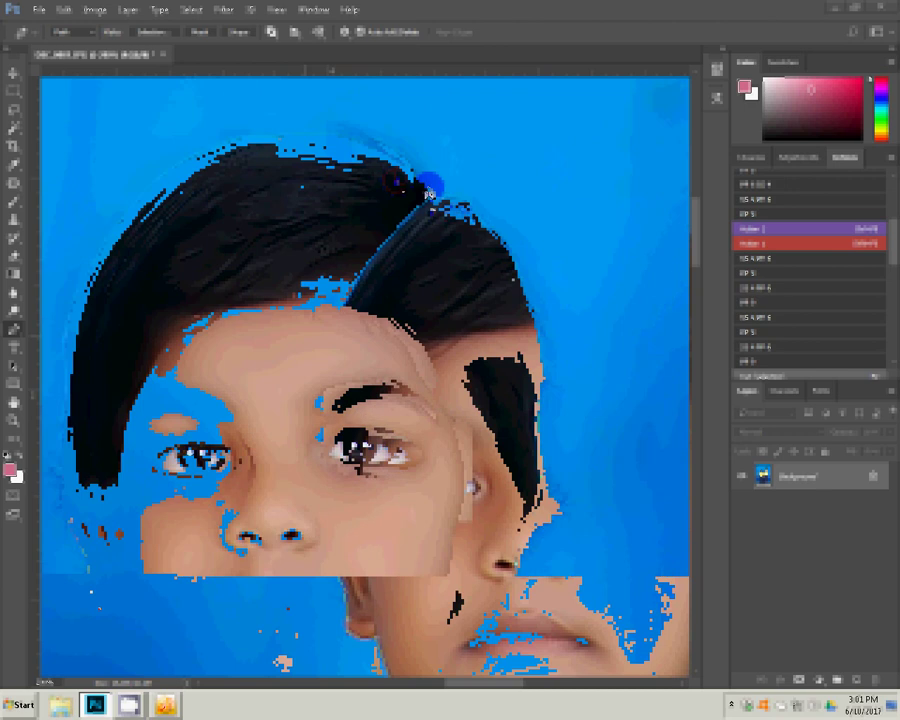
{"action": "right_click", "coordinate": [428, 193]}
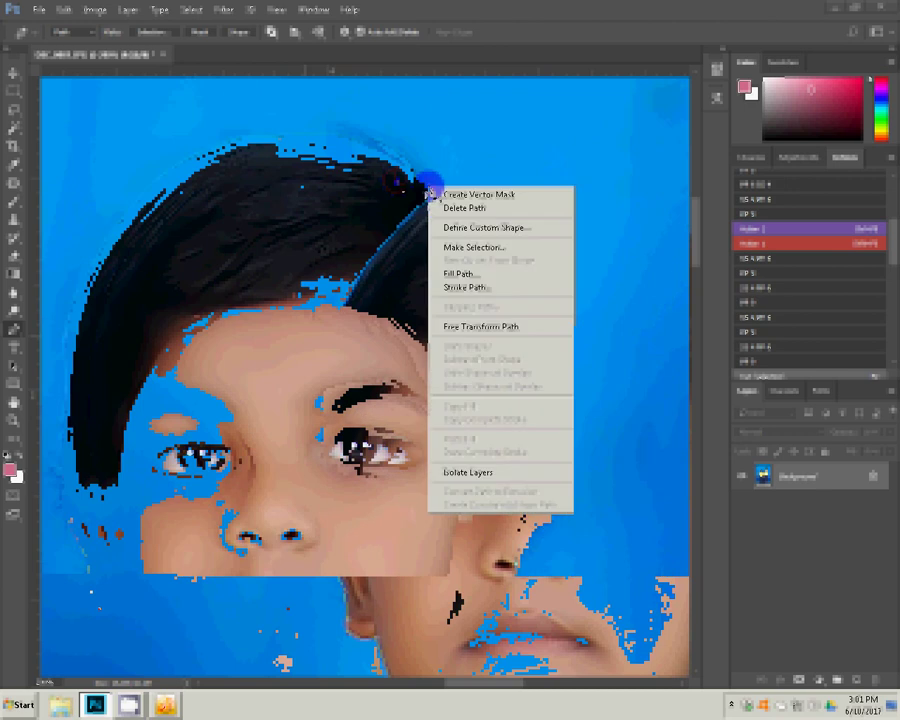
Step: Turn the path into a selection, copy the children to Layer 1, and hide the Background layer
{"action": "left_click", "coordinate": [455, 246]}
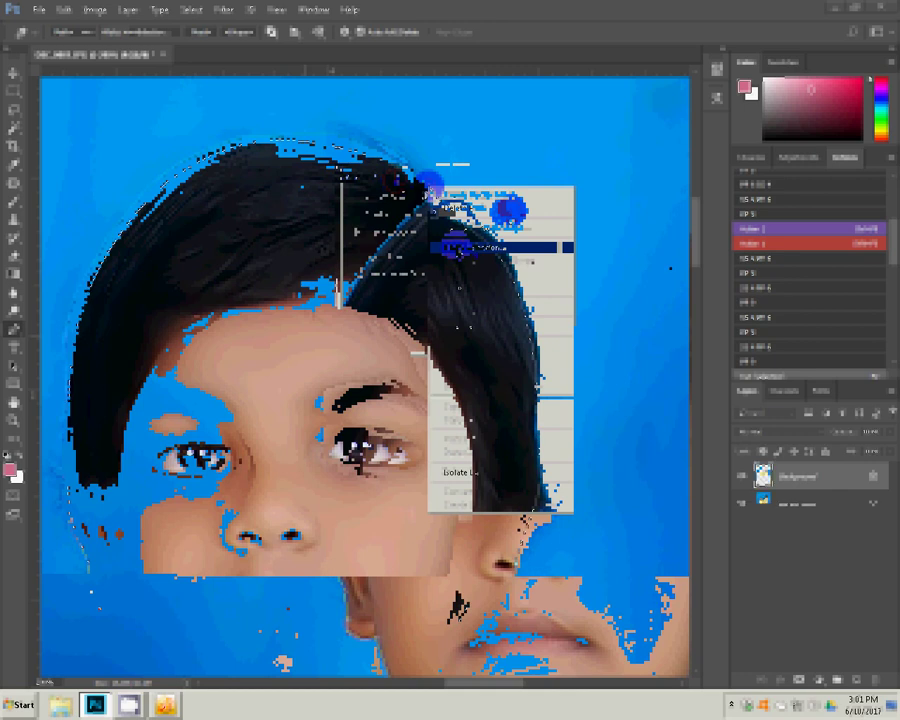
{"action": "left_click", "coordinate": [742, 504]}
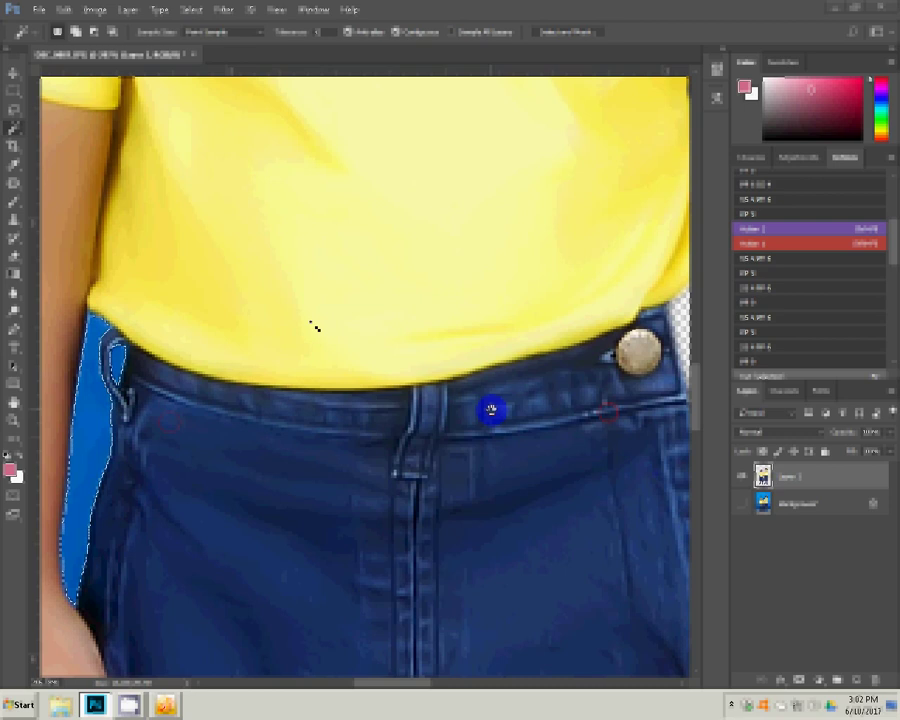
Step: Magic-wand the blue fringe beside the jeans, feather the selection, and delete it
{"action": "left_click", "coordinate": [315, 326]}
{"action": "right_click", "coordinate": [315, 326]}
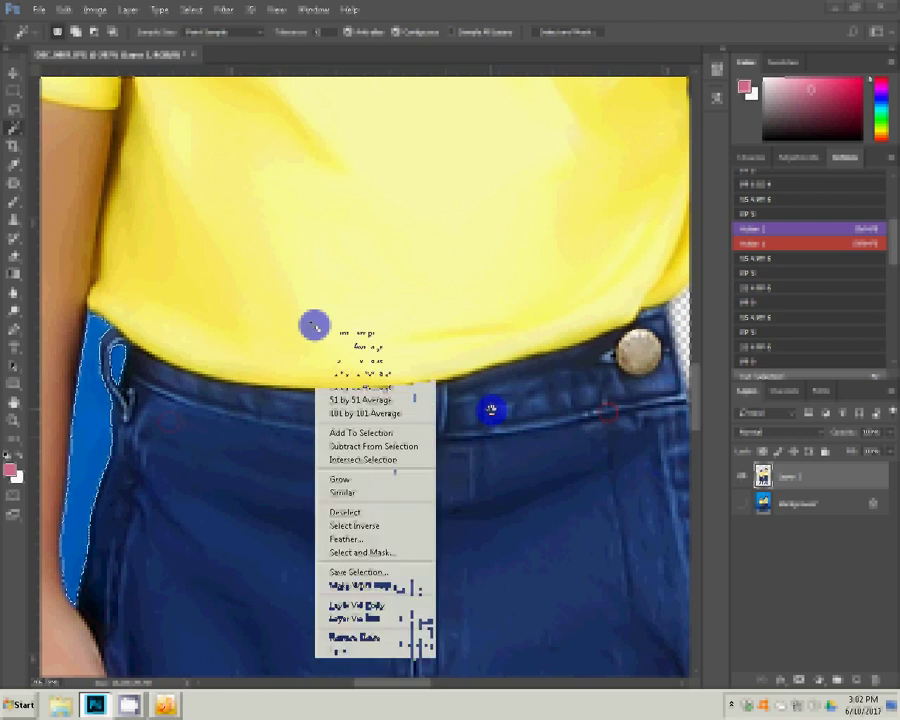
{"action": "left_click", "coordinate": [345, 539]}
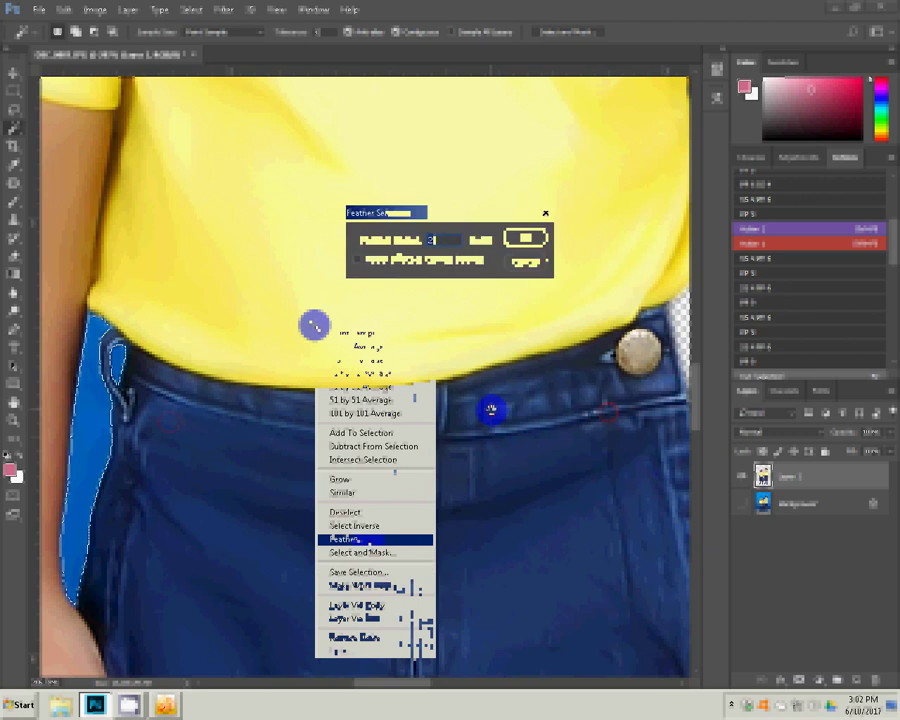
{"action": "left_click", "coordinate": [526, 237]}
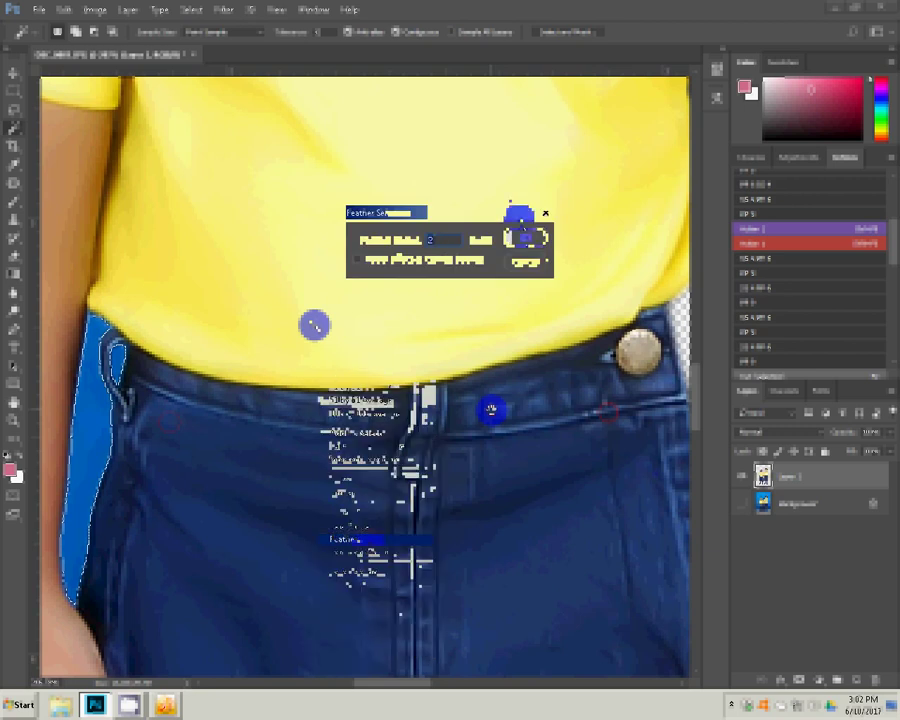
{"action": "key", "text": "Delete"}
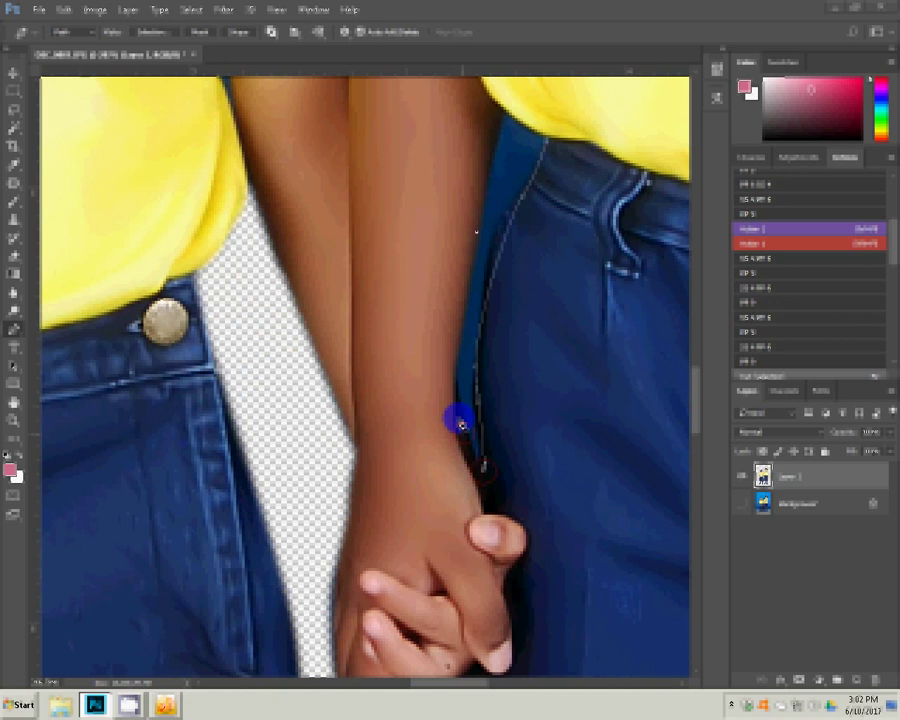
Step: Trace the strip beside the joined arm, convert it to a selection, and delete it
{"action": "mouse_move", "coordinate": [476, 440]}
{"action": "left_click", "coordinate": [527, 122]}
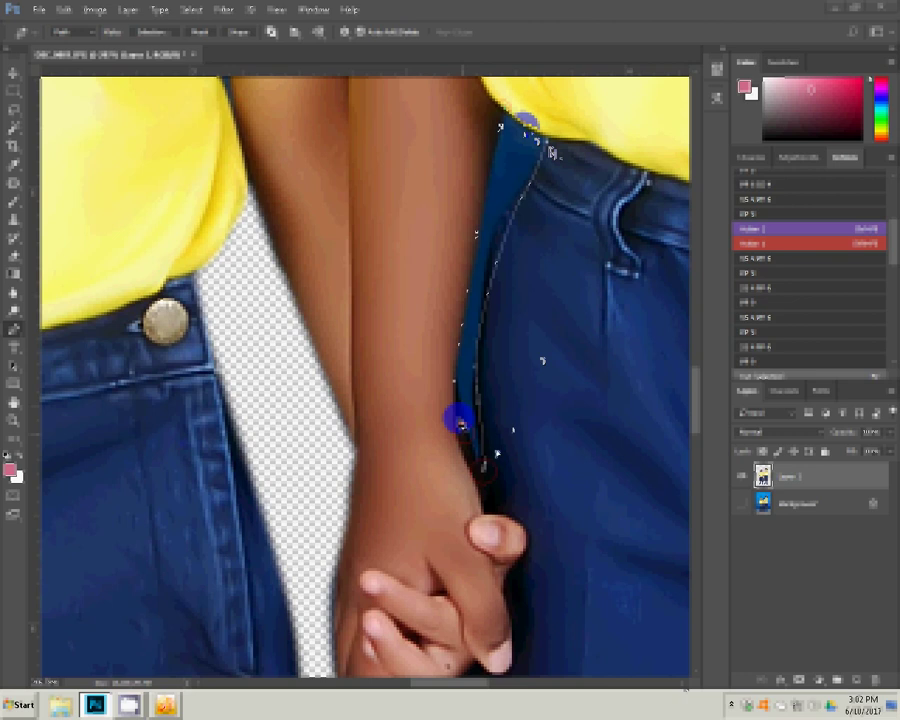
{"action": "key", "text": "ctrl+Return"}
{"action": "key", "text": "Delete"}
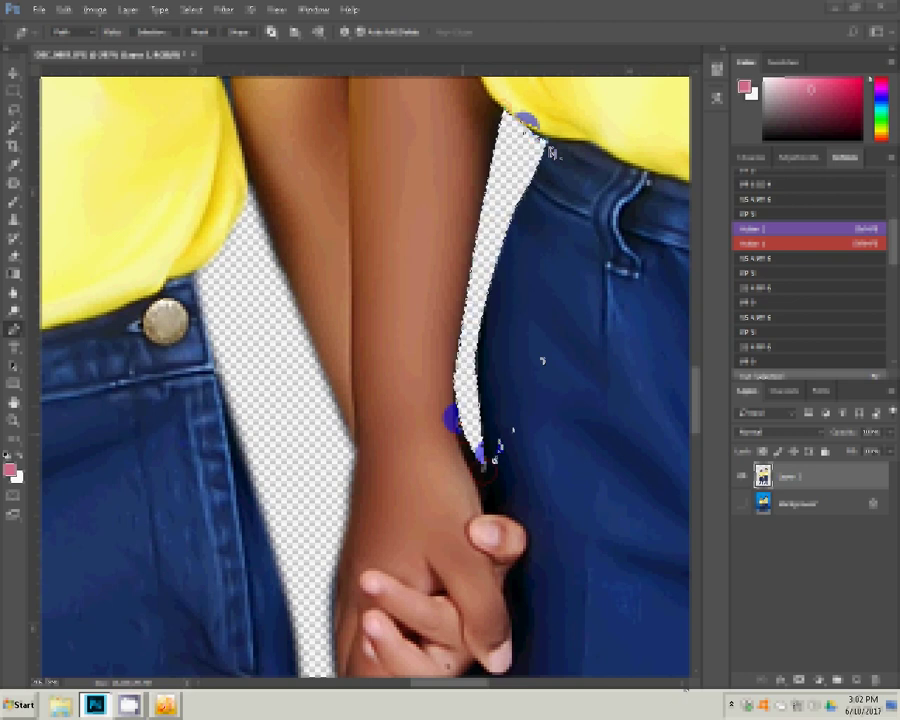
{"action": "key", "text": "shift+p"}
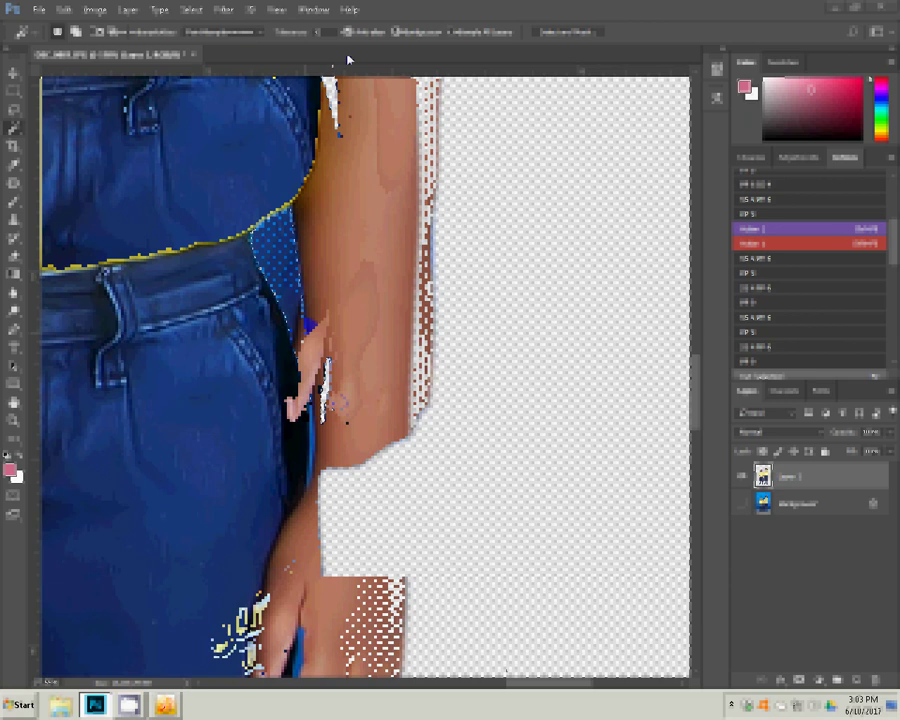
Step: Zoom out with the Zoom tool to look over both cut-out children
{"action": "left_click", "coordinate": [375, 95]}
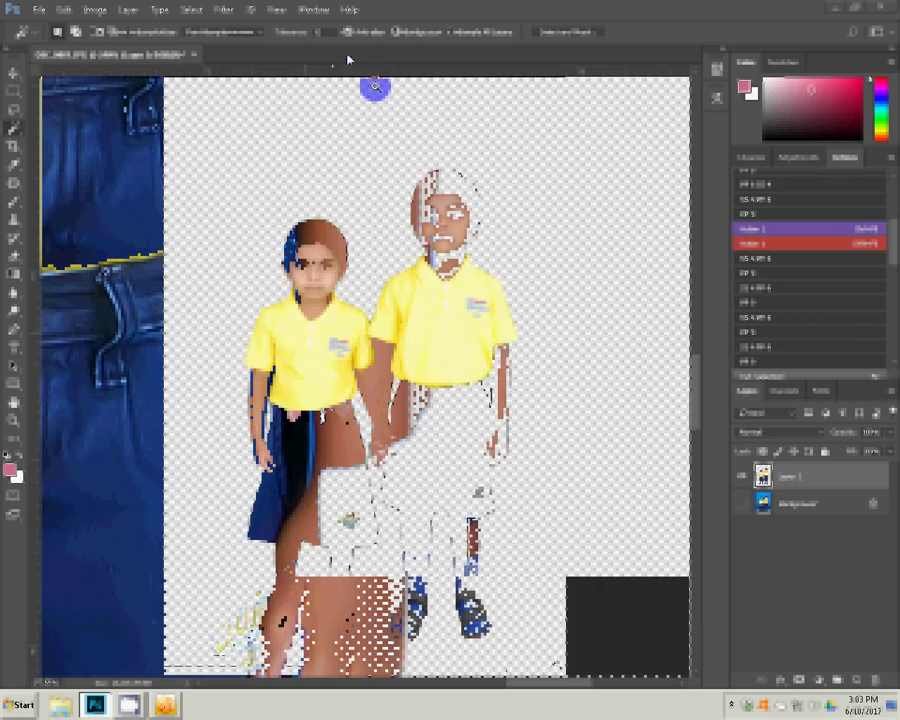
{"action": "left_click", "coordinate": [548, 73]}
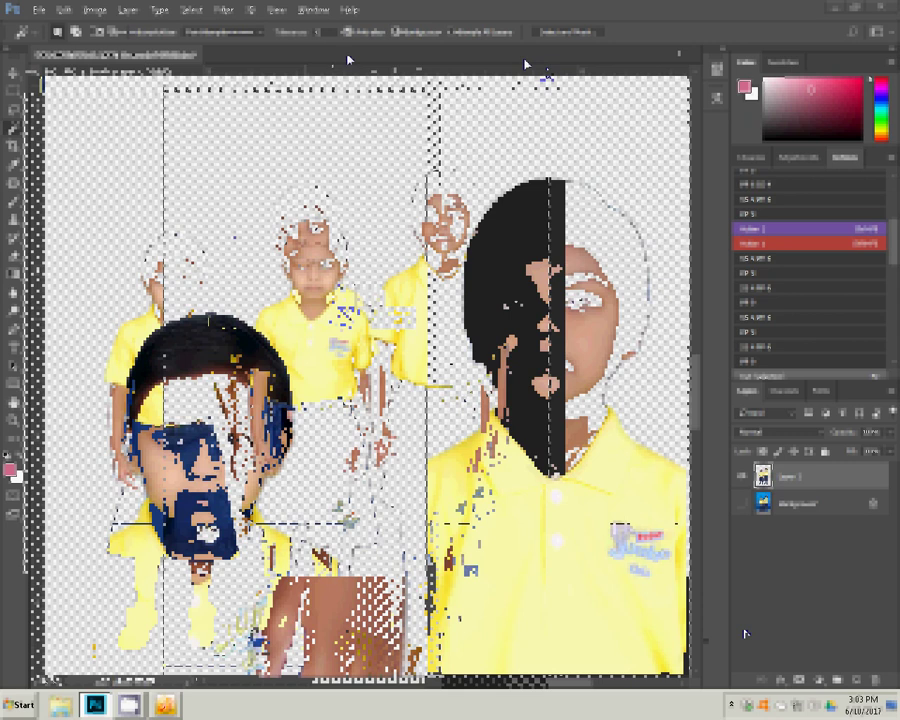
{"action": "key", "text": "z"}
{"action": "left_click", "coordinate": [448, 363]}
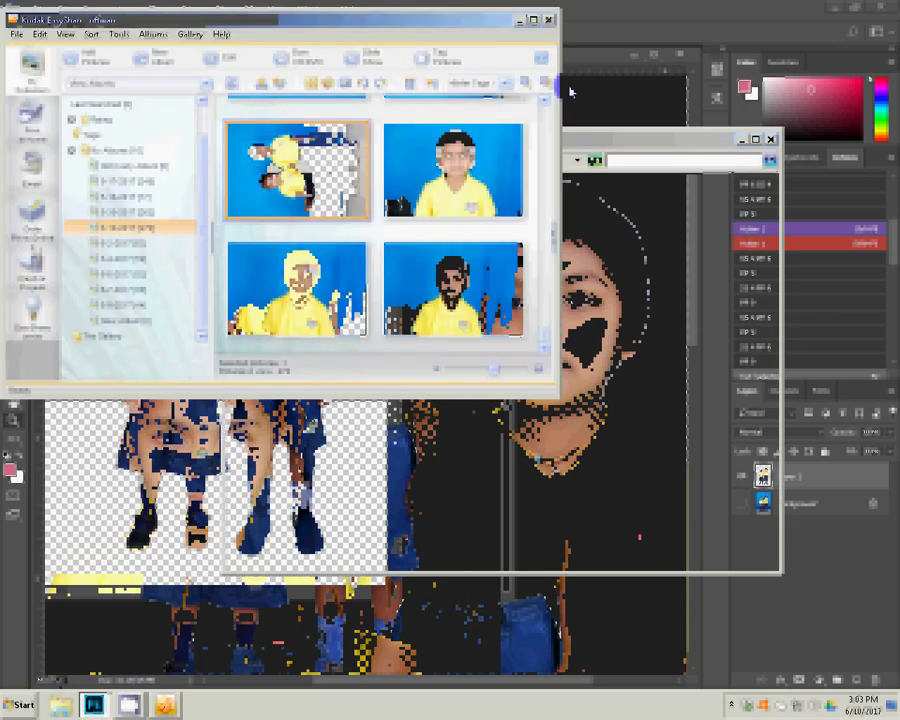
Step: Browse further down the Kodak EasyShare album, then bring the Explorer Libraries window forward
{"action": "left_click", "coordinate": [545, 323]}
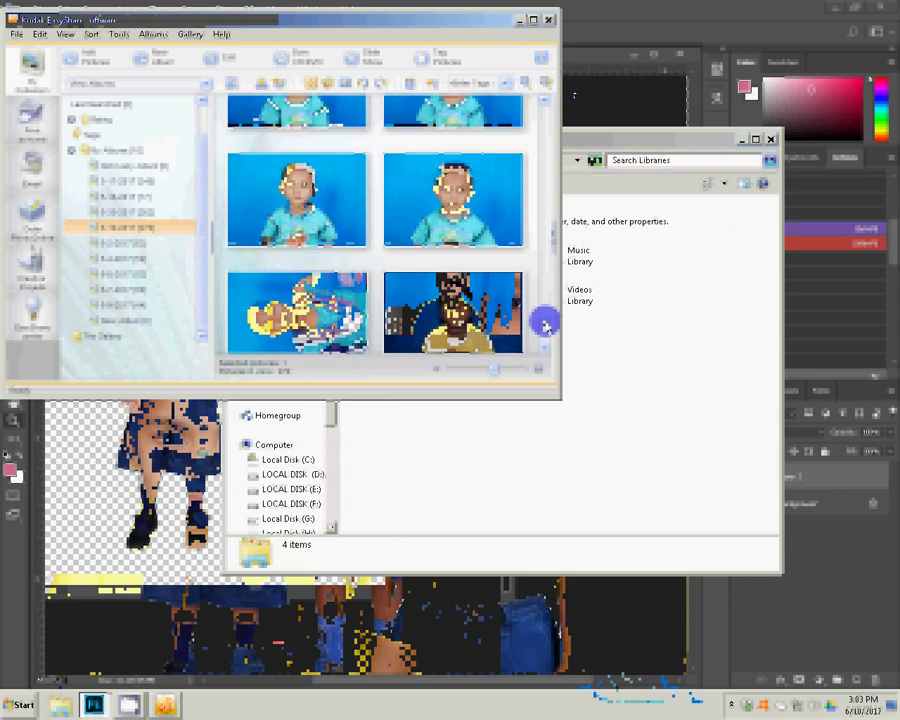
{"action": "left_click", "coordinate": [545, 323]}
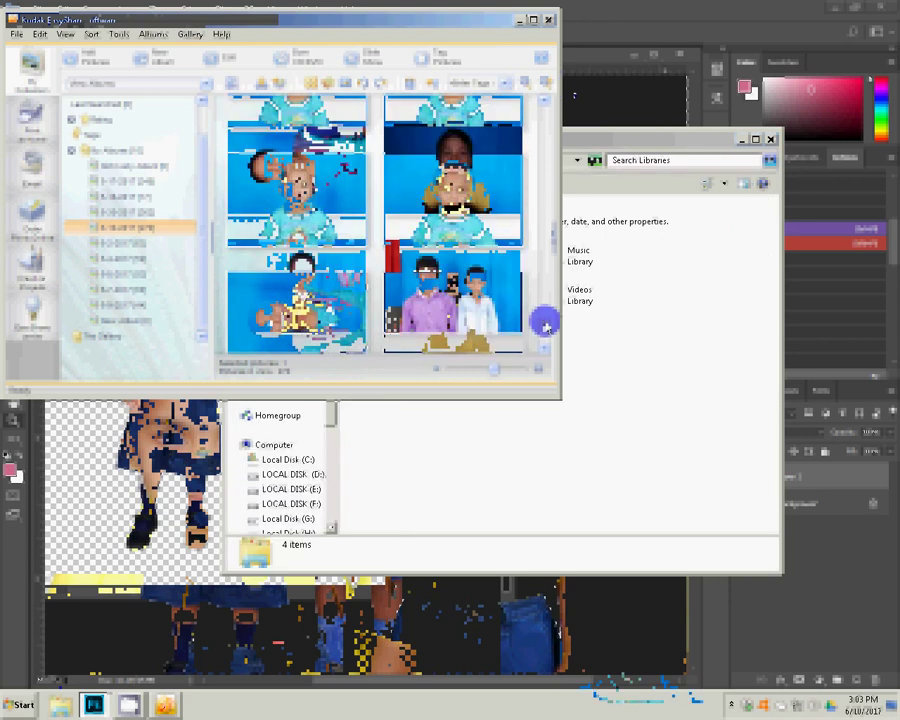
{"action": "left_click", "coordinate": [613, 113]}
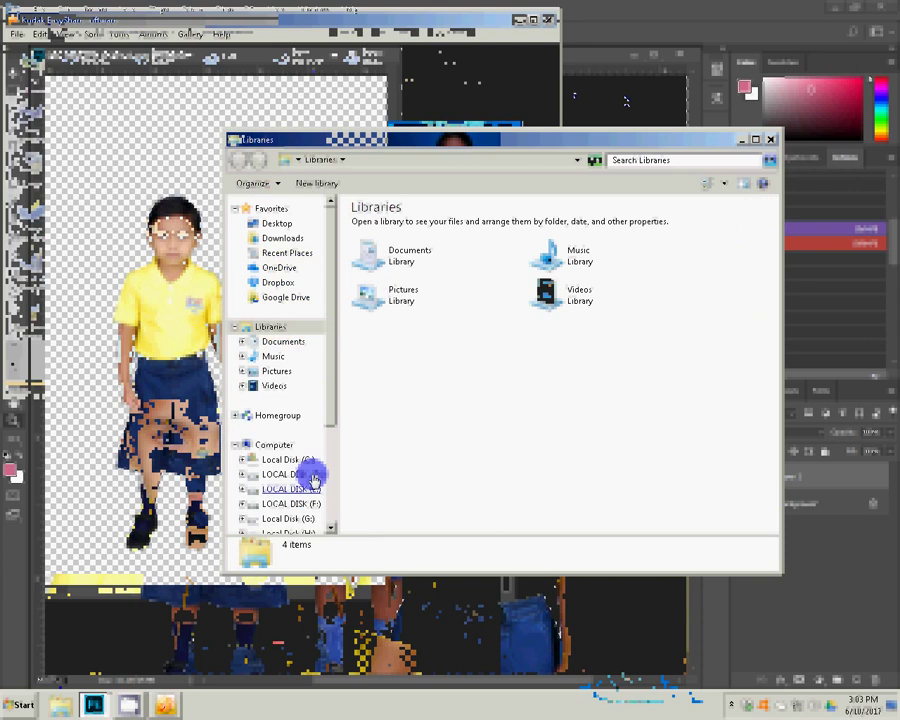
Step: Open background image 11 from D:\Backgrounds\4 in Photoshop
{"action": "left_click", "coordinate": [310, 475]}
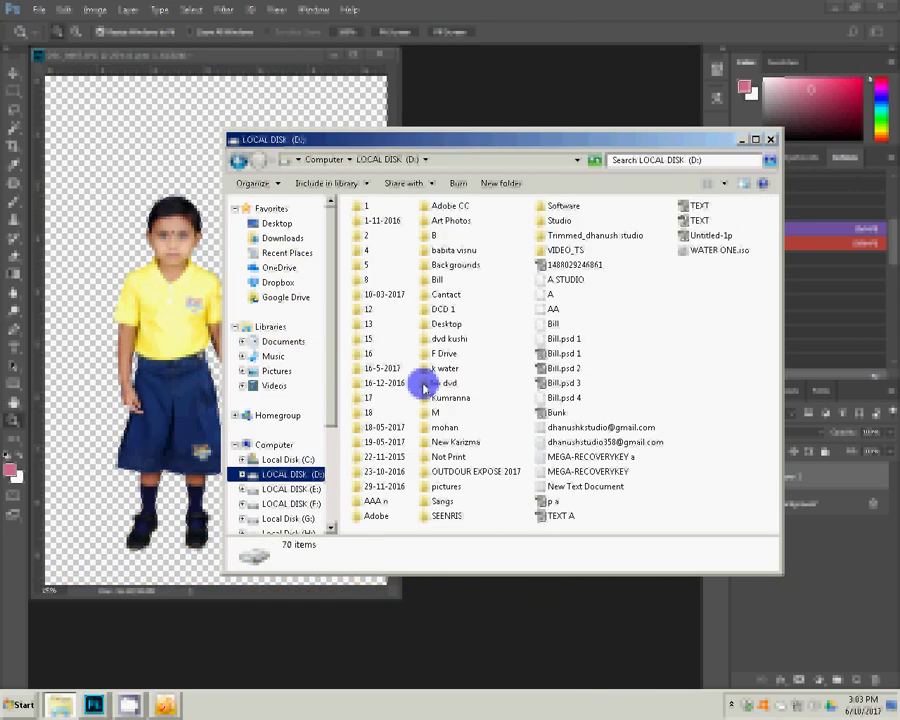
{"action": "left_click", "coordinate": [463, 266]}
{"action": "double_click", "coordinate": [465, 267]}
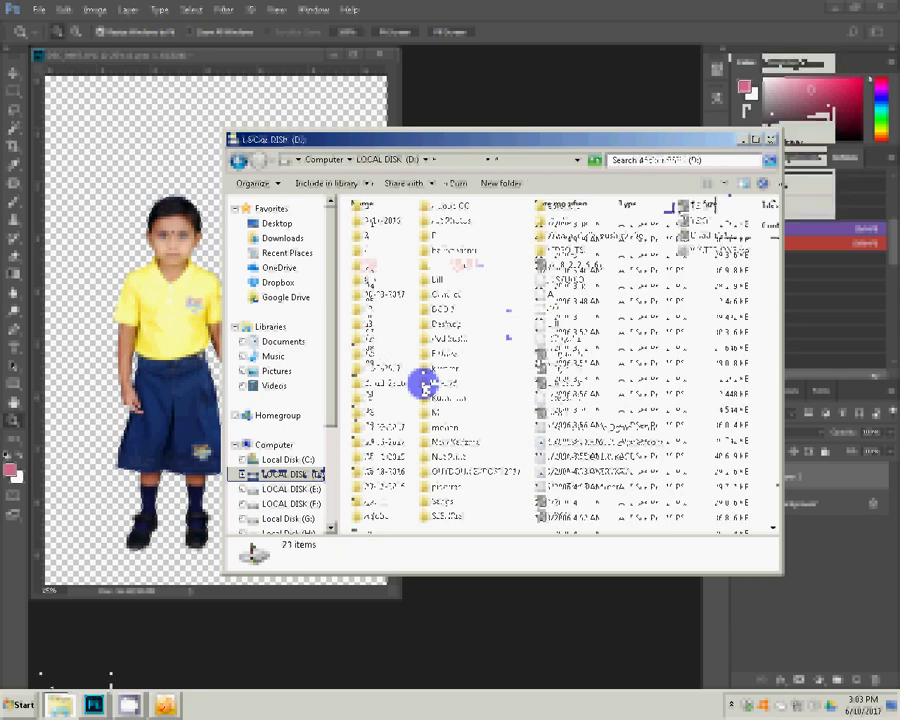
{"action": "double_click", "coordinate": [424, 383]}
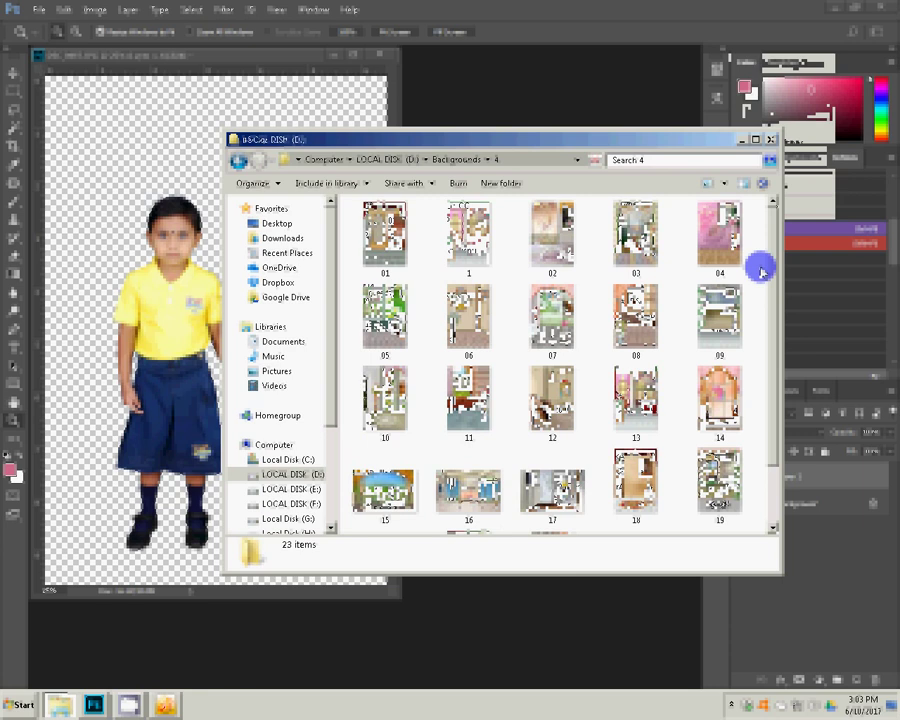
{"action": "type", "text": "11"}
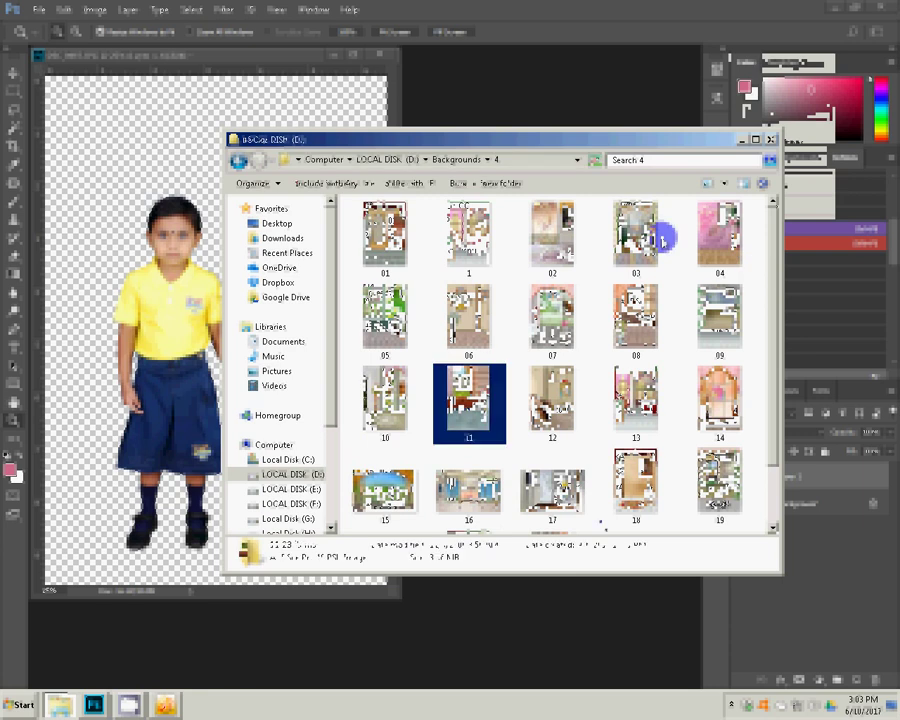
{"action": "key", "text": "Return"}
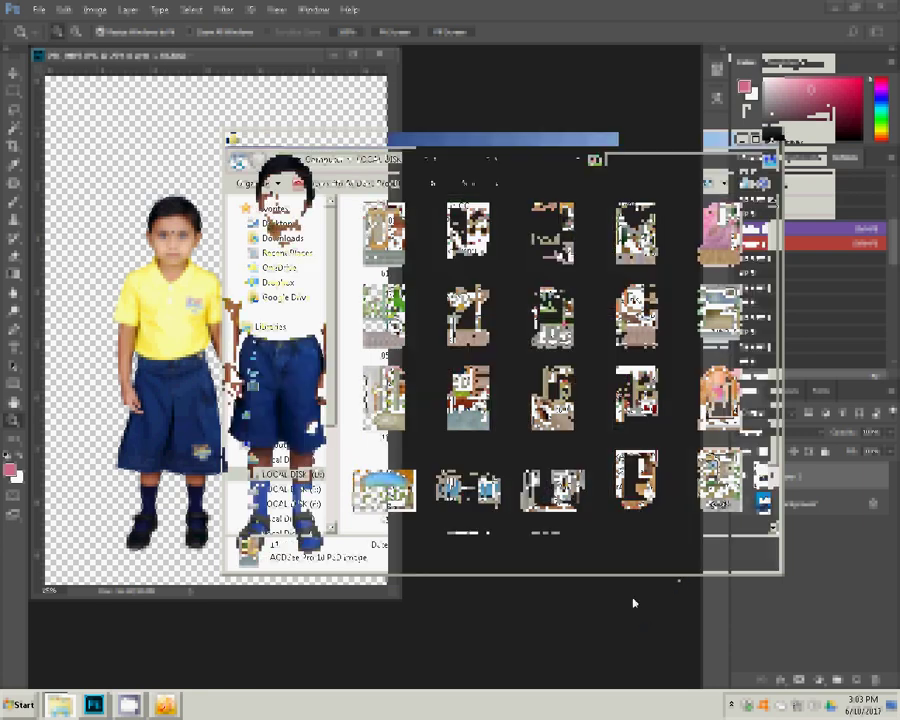
Step: Bring background image 11 into view and apply its new image size
{"action": "left_click", "coordinate": [633, 600]}
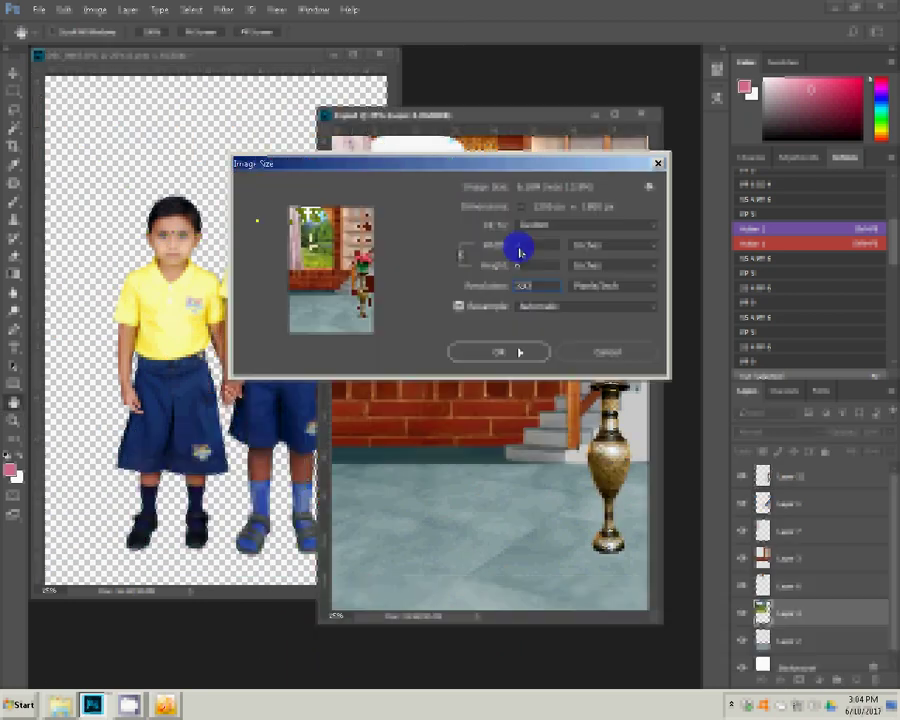
{"action": "left_click", "coordinate": [518, 350]}
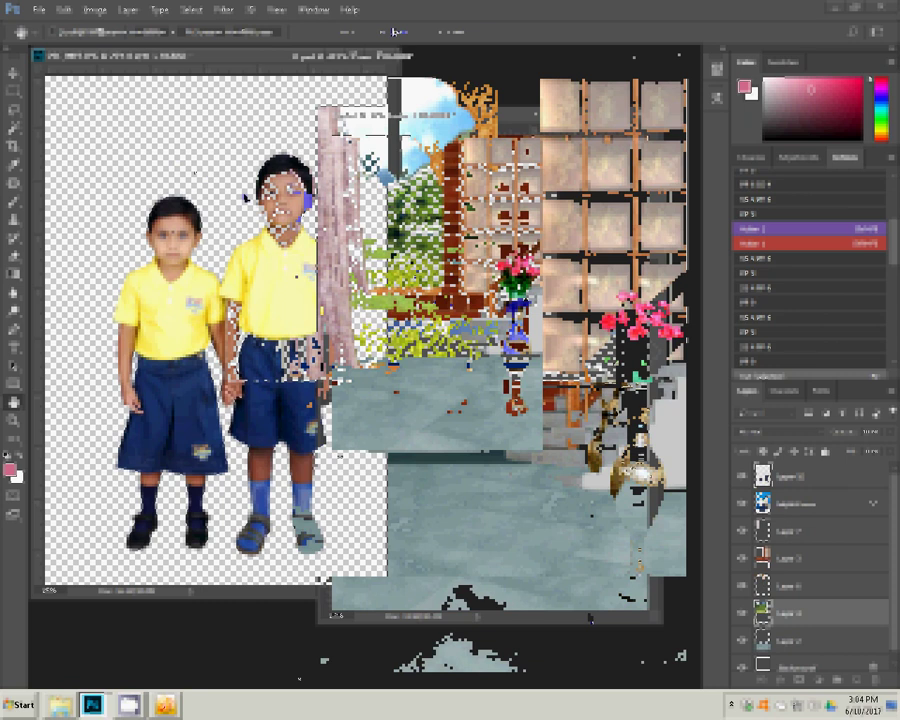
Step: Copy the children cut-out into the room background and move them toward the right
{"action": "left_click", "coordinate": [355, 165]}
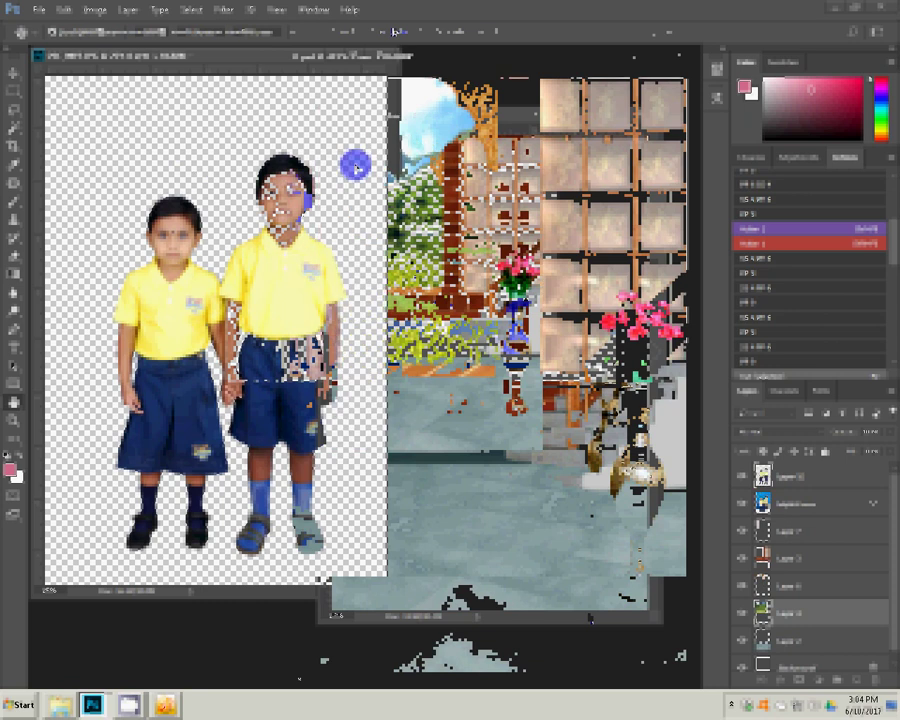
{"action": "mouse_move", "coordinate": [355, 165]}
{"action": "left_mouse_down"}
{"action": "mouse_move", "coordinate": [562, 220]}
{"action": "mouse_move", "coordinate": [540, 260]}
{"action": "left_mouse_up"}
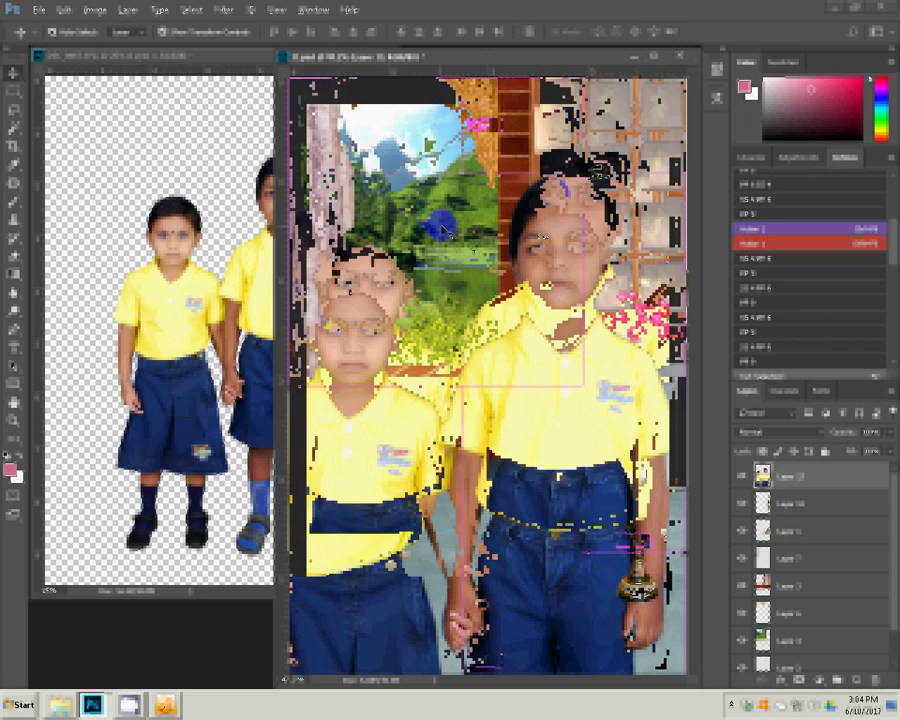
{"action": "left_click_drag", "start_coordinate": [441, 228], "coordinate": [525, 234]}
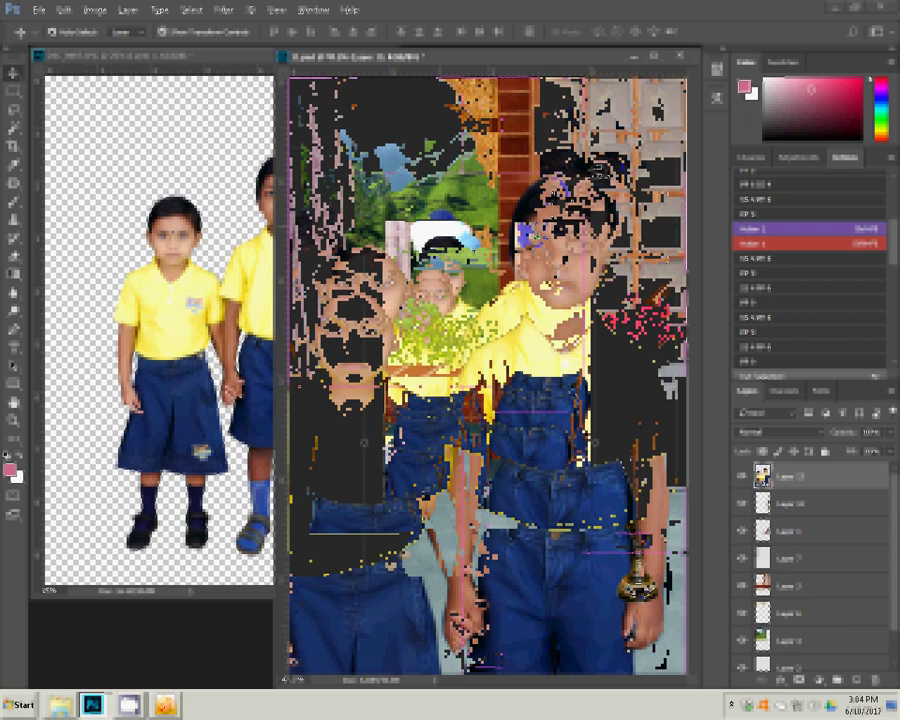
Step: Shrink the children with Free Transform to fit the room, then move Layer 3 up
{"action": "key", "text": "ctrl+t"}
{"action": "left_click_drag", "start_coordinate": [386, 223], "coordinate": [414, 282]}
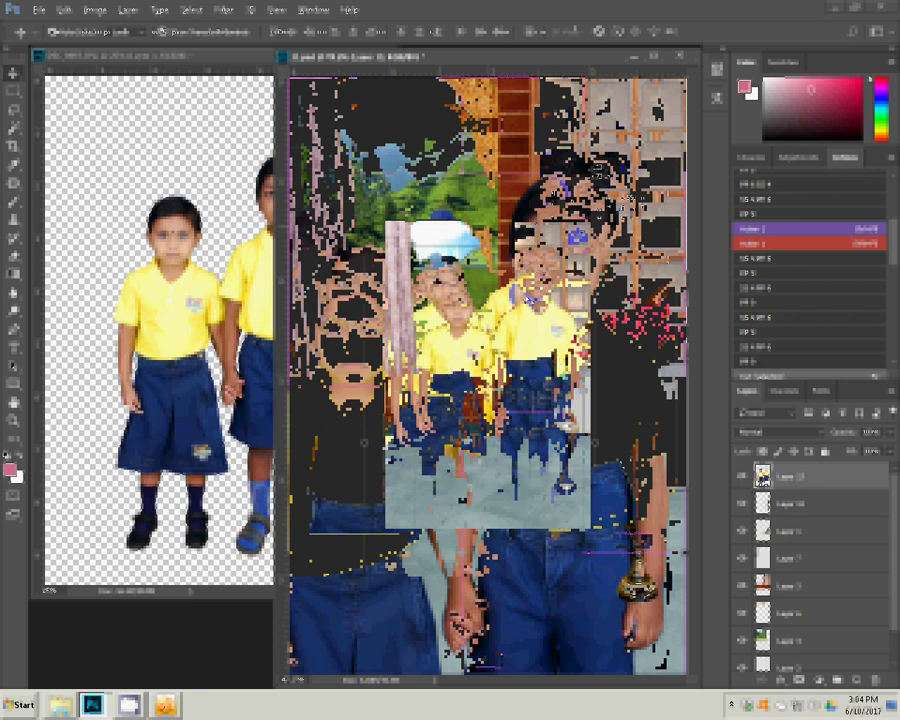
{"action": "left_click_drag", "start_coordinate": [532, 297], "coordinate": [523, 297]}
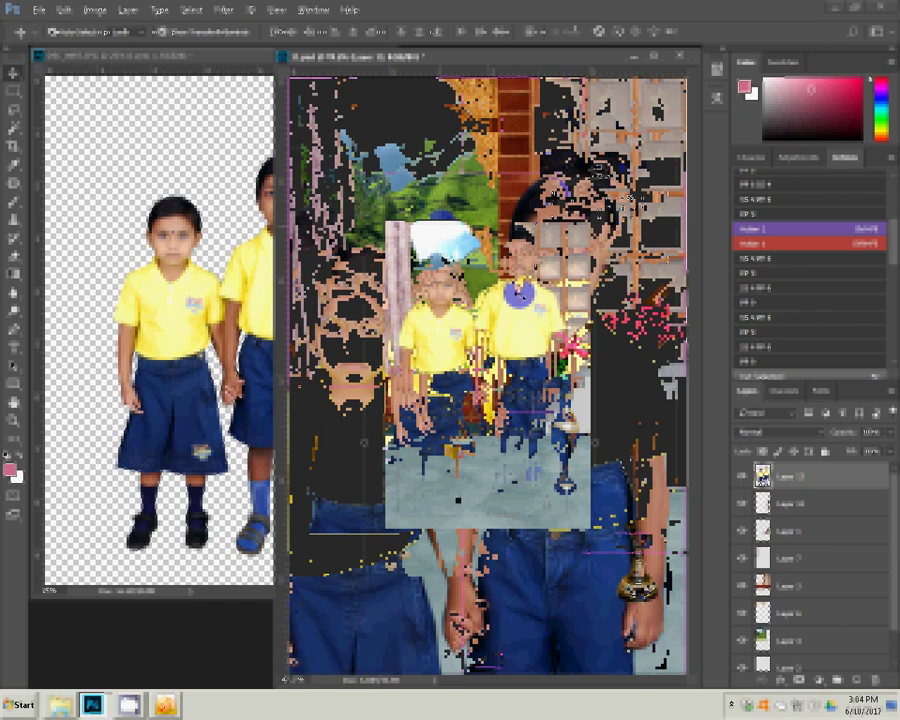
{"action": "key", "text": "Return"}
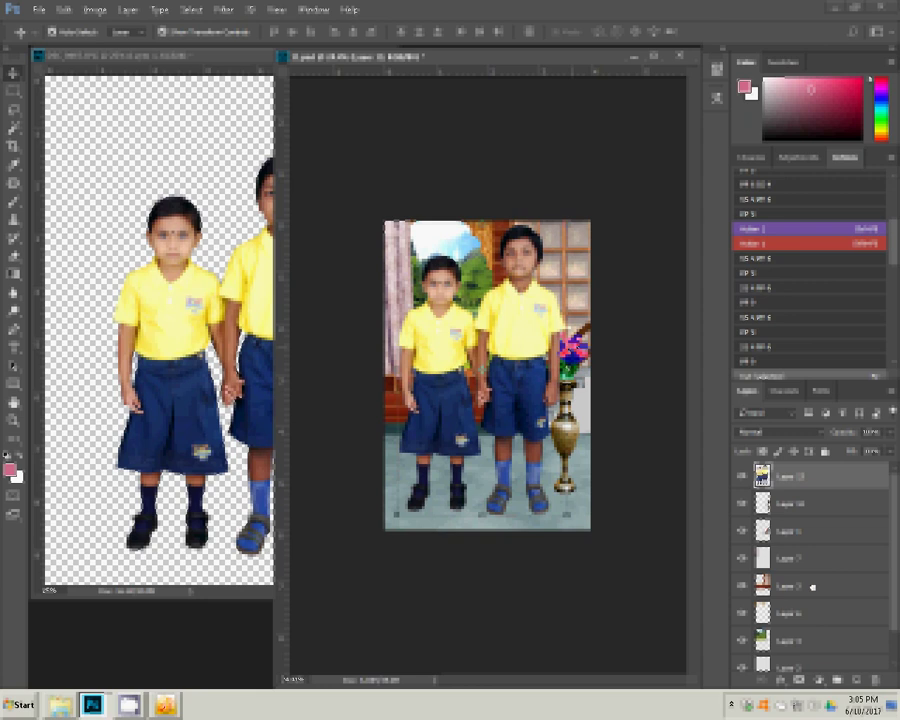
{"action": "left_click_drag", "start_coordinate": [811, 588], "coordinate": [786, 497]}
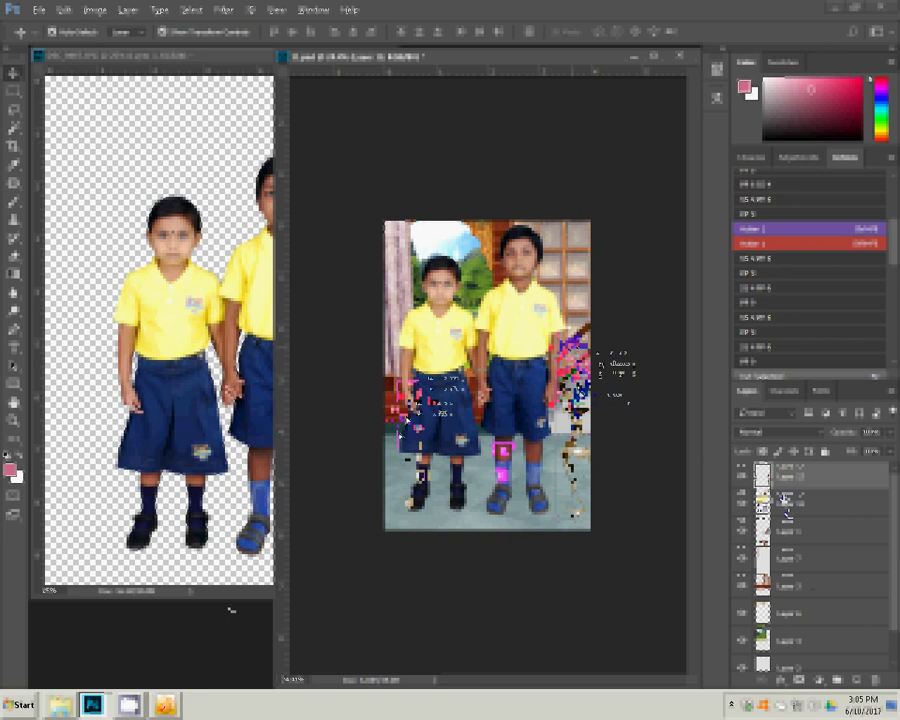
Step: Duplicate the brass flower vase and place the copy at the children's left
{"action": "left_click_drag", "start_coordinate": [456, 472], "coordinate": [490, 475]}
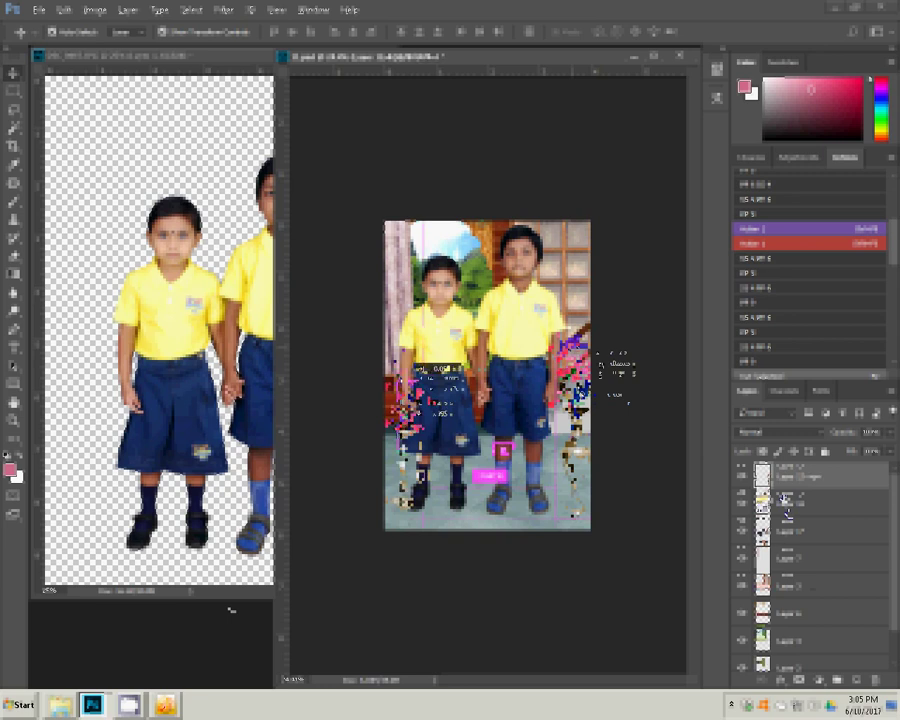
{"action": "left_click_drag", "start_coordinate": [410, 368], "coordinate": [410, 368]}
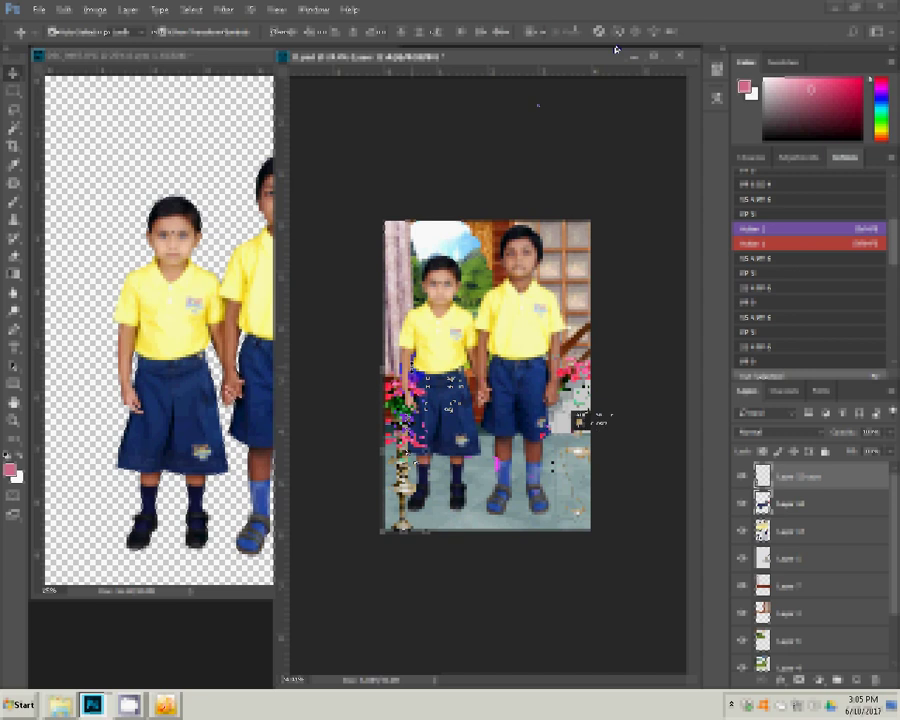
{"action": "left_click", "coordinate": [106, 146]}
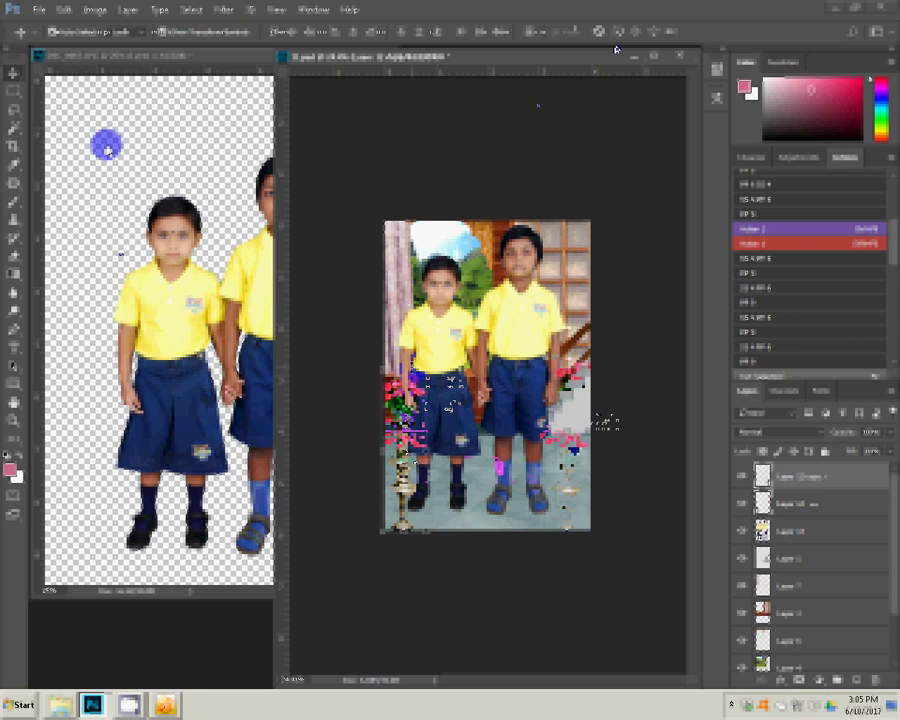
Step: Flatten all layers into one Background, keep the image size unchanged, and bring up Save As
{"action": "left_click", "coordinate": [128, 10]}
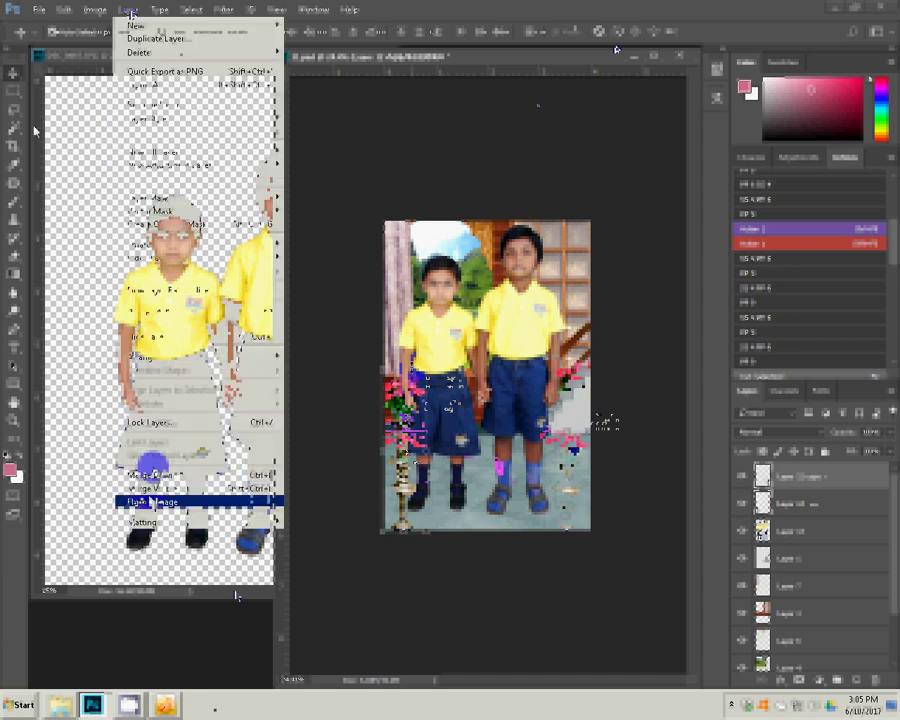
{"action": "left_click", "coordinate": [150, 472]}
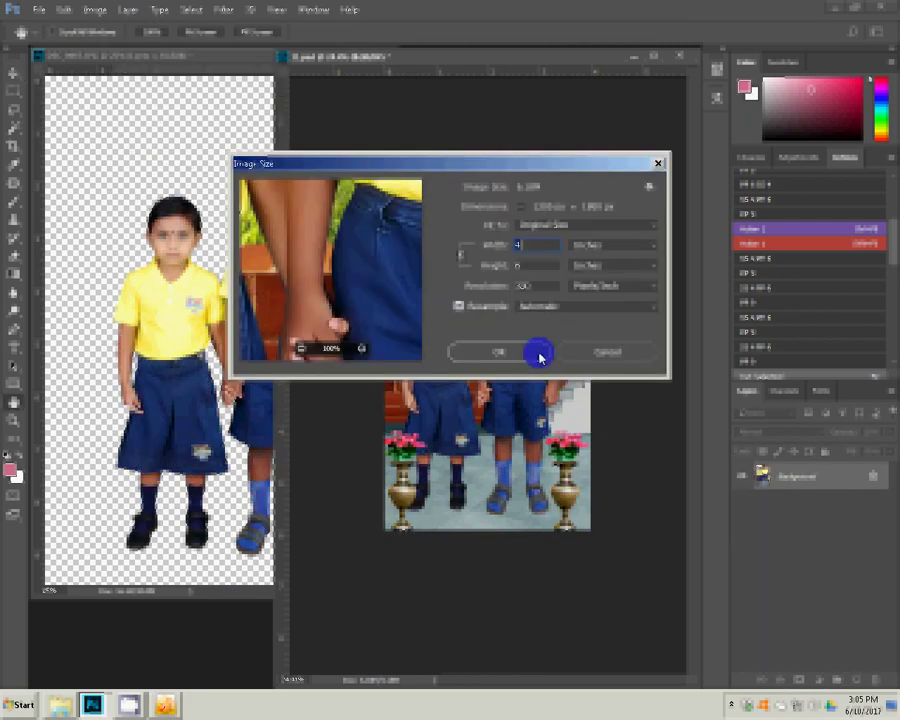
{"action": "left_click", "coordinate": [536, 352]}
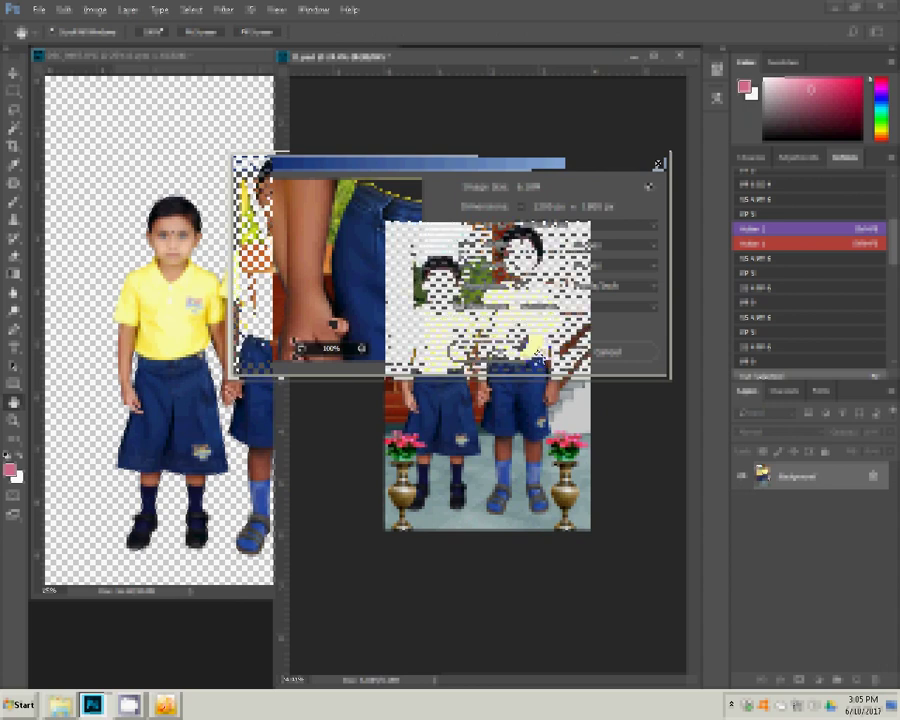
{"action": "key", "text": "ctrl+shift+s"}
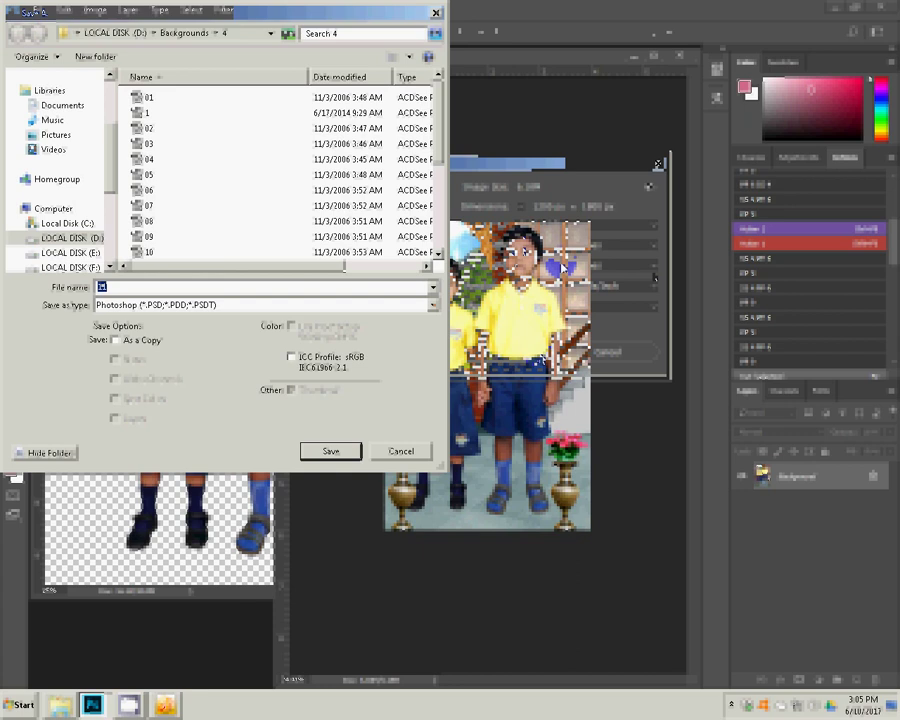
Step: Point Save As at folder G:\0\10 and show the Save as type format list
{"action": "left_click", "coordinate": [170, 288]}
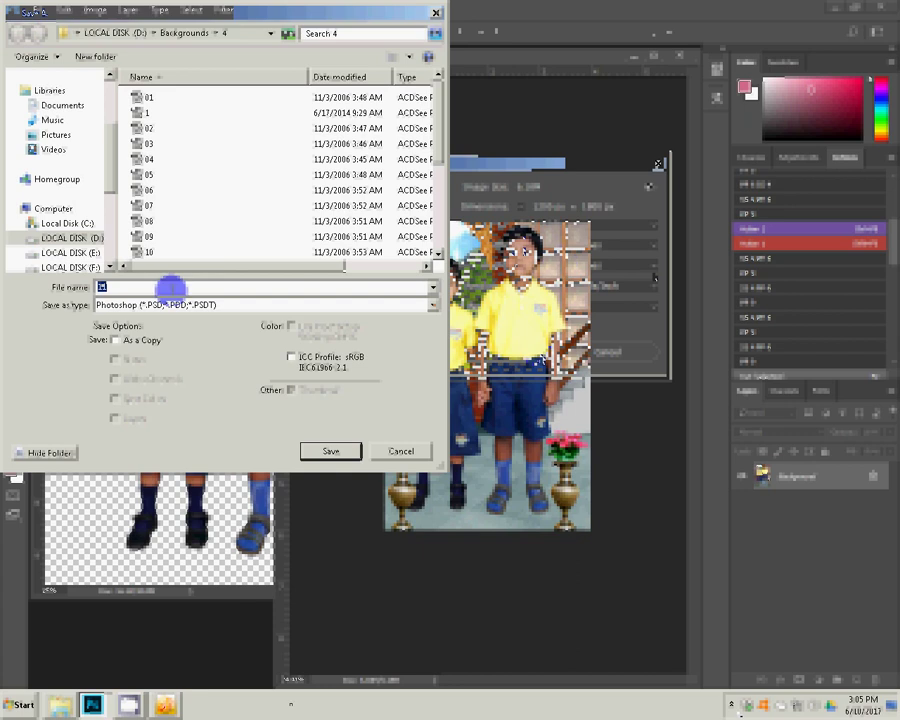
{"action": "scroll", "coordinate": [112, 128], "scroll_direction": "down", "scroll_amount": 3}
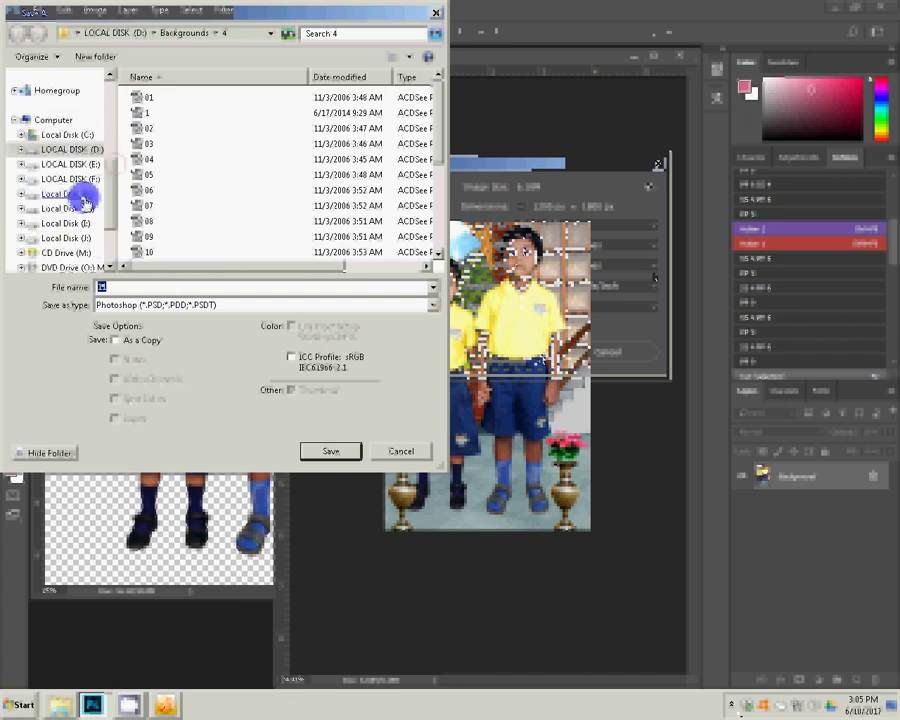
{"action": "left_click", "coordinate": [84, 196]}
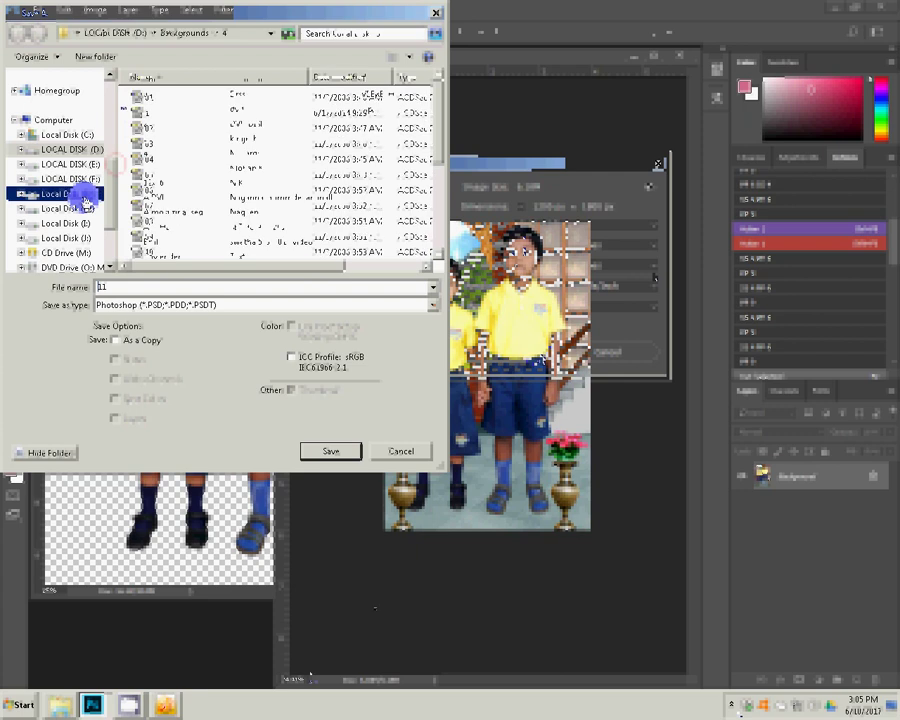
{"action": "left_click", "coordinate": [135, 94]}
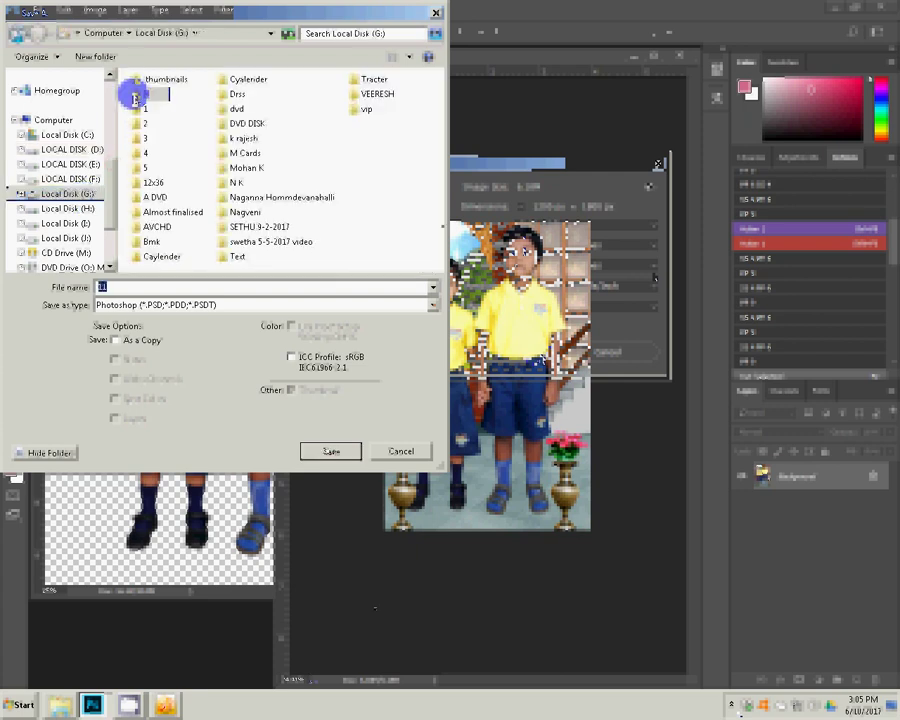
{"action": "double_click", "coordinate": [134, 96]}
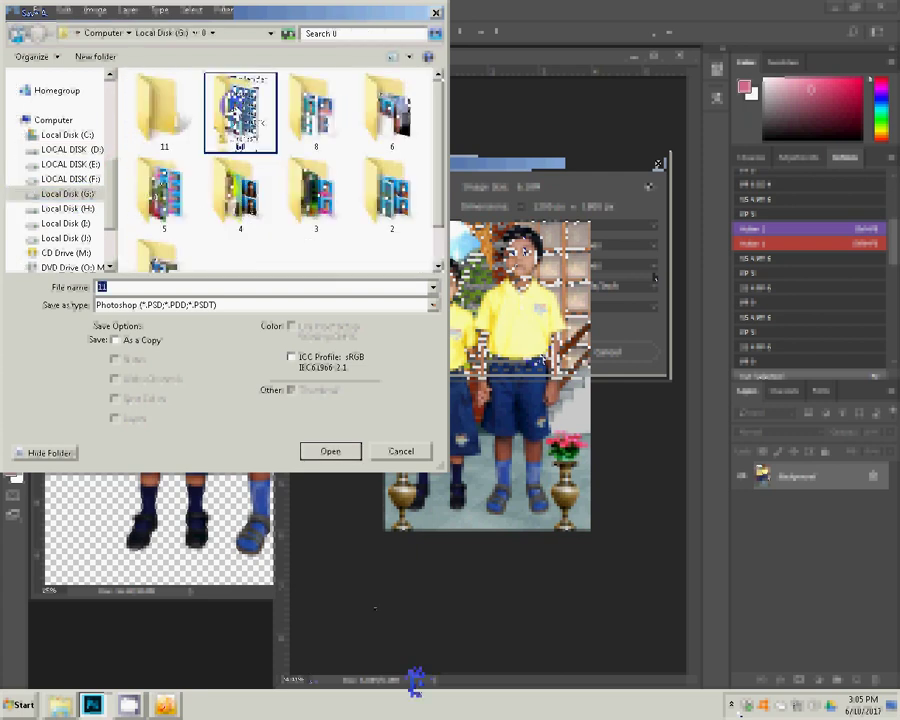
{"action": "left_click", "coordinate": [330, 451]}
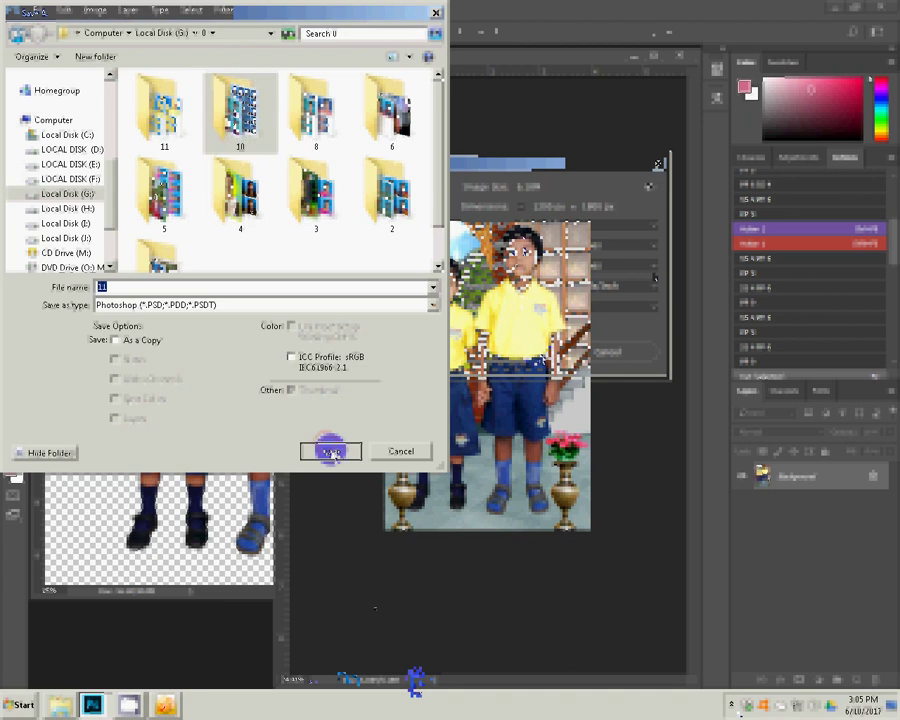
{"action": "left_click", "coordinate": [365, 305]}
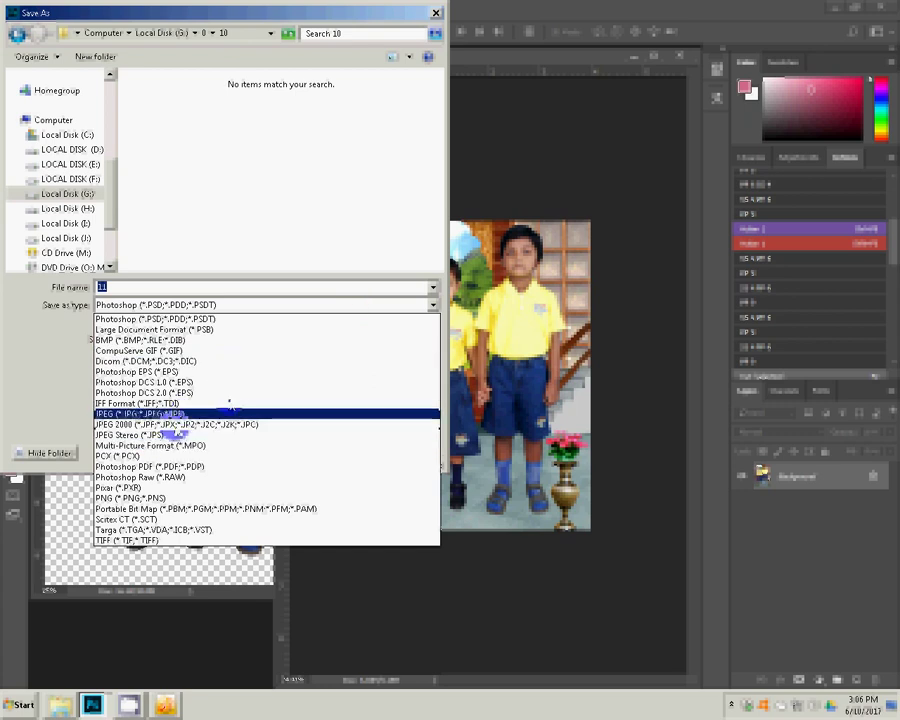
Step: Choose JPEG as the format and switch the save location to folder 11
{"action": "key", "text": "Down"}
{"action": "key", "text": "Down"}
{"action": "key", "text": "Down"}
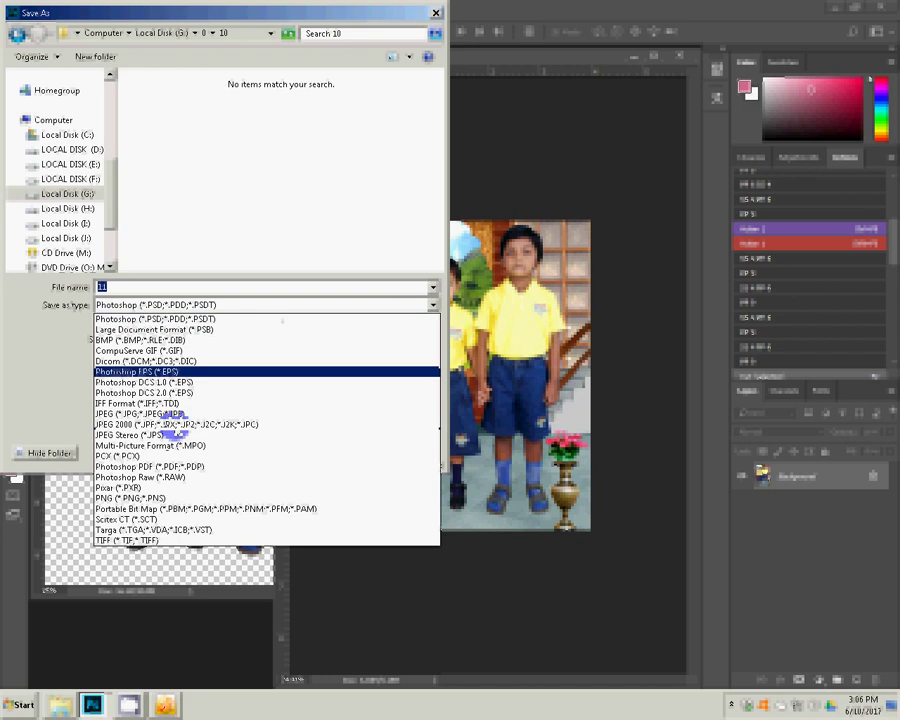
{"action": "left_click", "coordinate": [172, 414]}
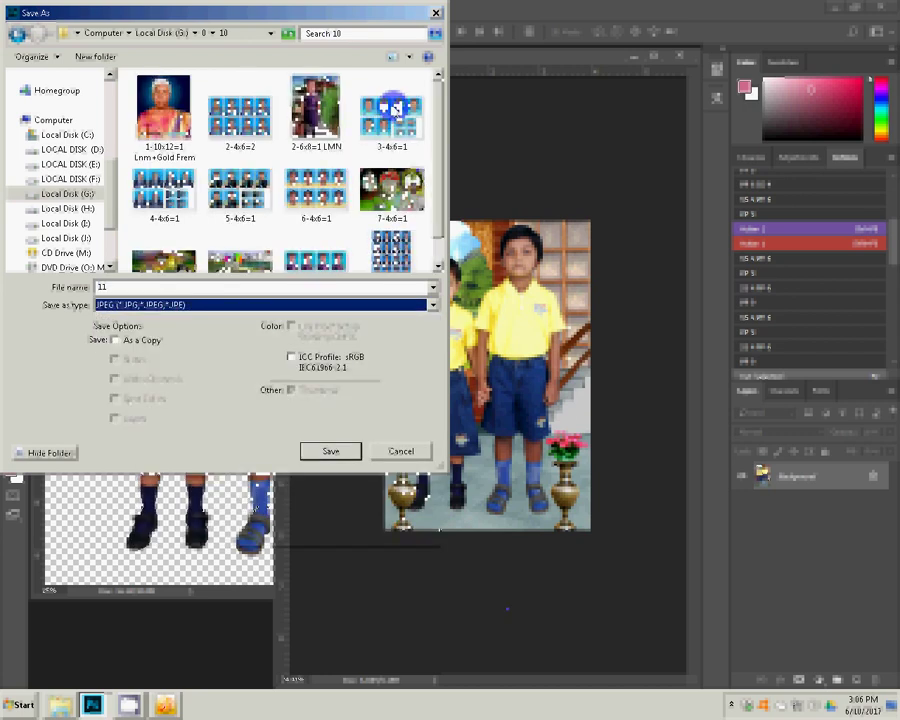
{"action": "scroll", "coordinate": [440, 183], "scroll_direction": "down", "scroll_amount": 1}
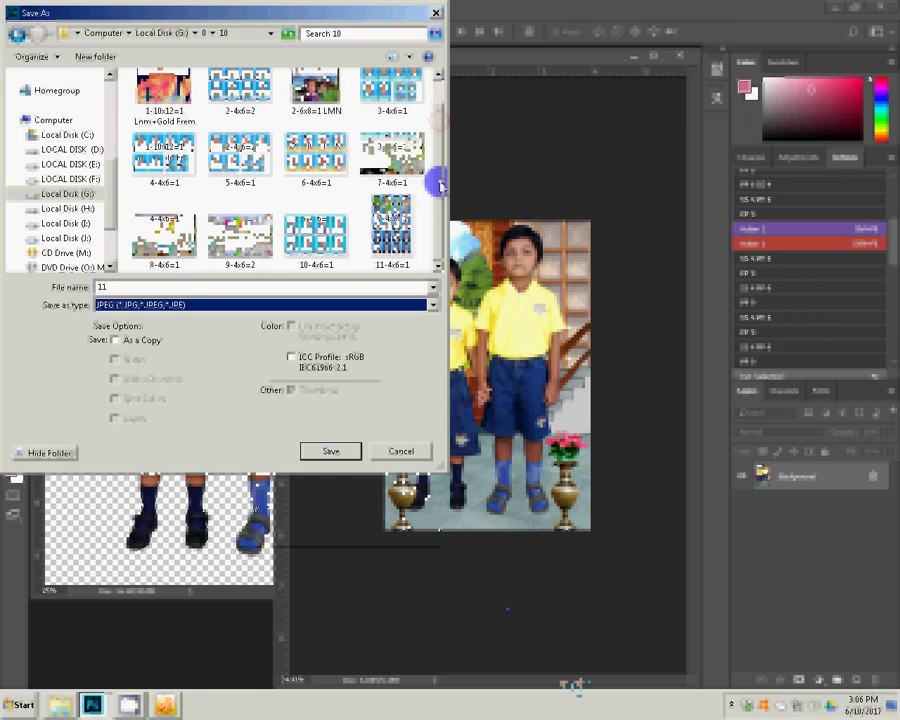
{"action": "left_click", "coordinate": [15, 40]}
{"action": "double_click", "coordinate": [163, 112]}
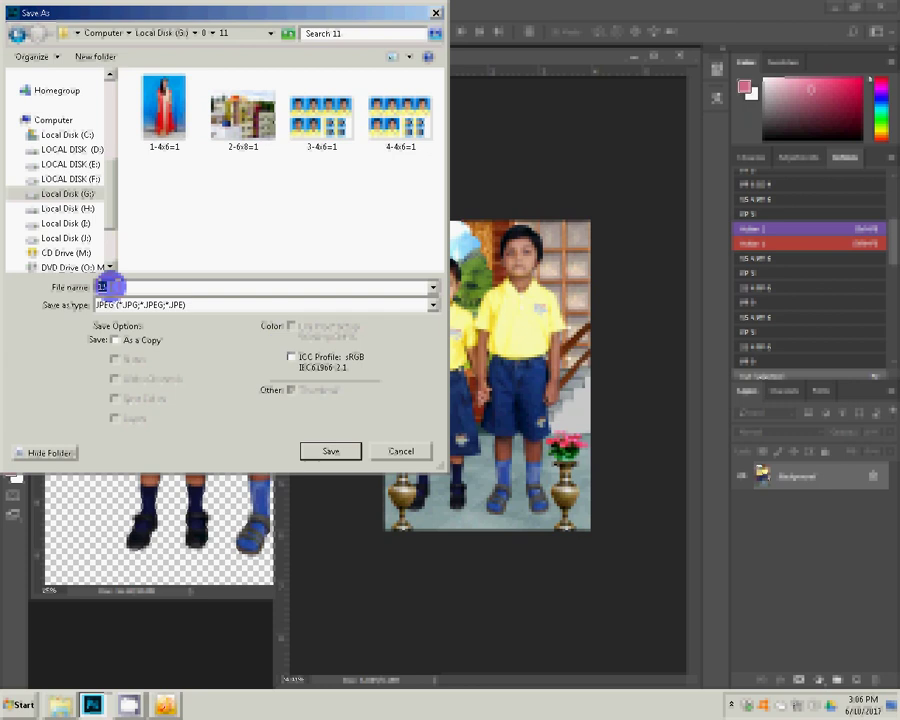
Step: Name the file 5-4x6=3 and confirm the JPEG save
{"action": "type", "text": "5"}
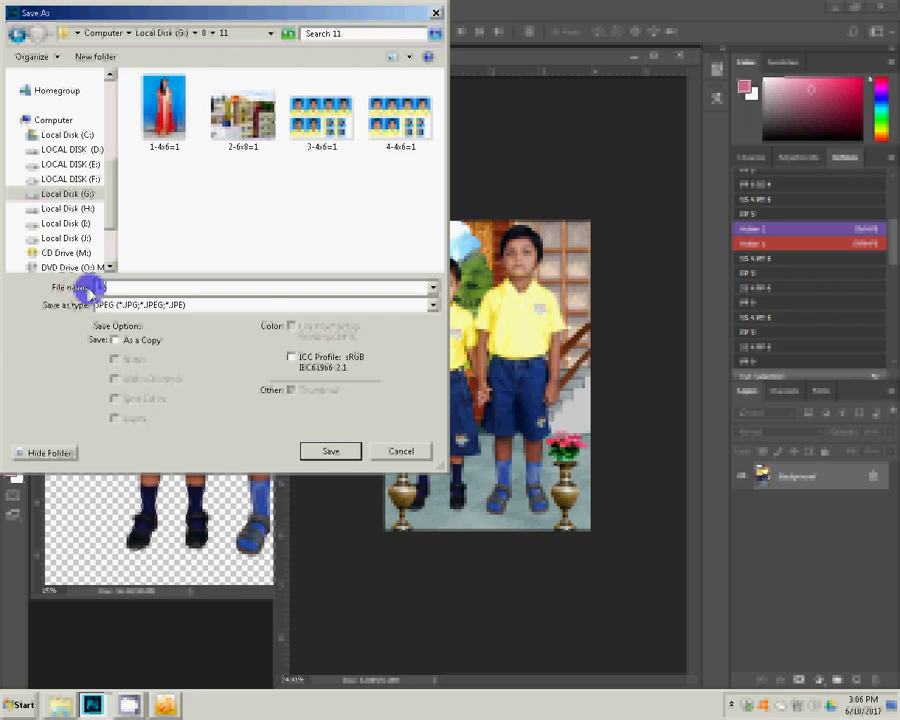
{"action": "type", "text": "-4x6="}
{"action": "type", "text": "1"}
{"action": "double_click", "coordinate": [110, 284]}
{"action": "key", "text": "End"}
{"action": "key", "text": "BackSpace"}
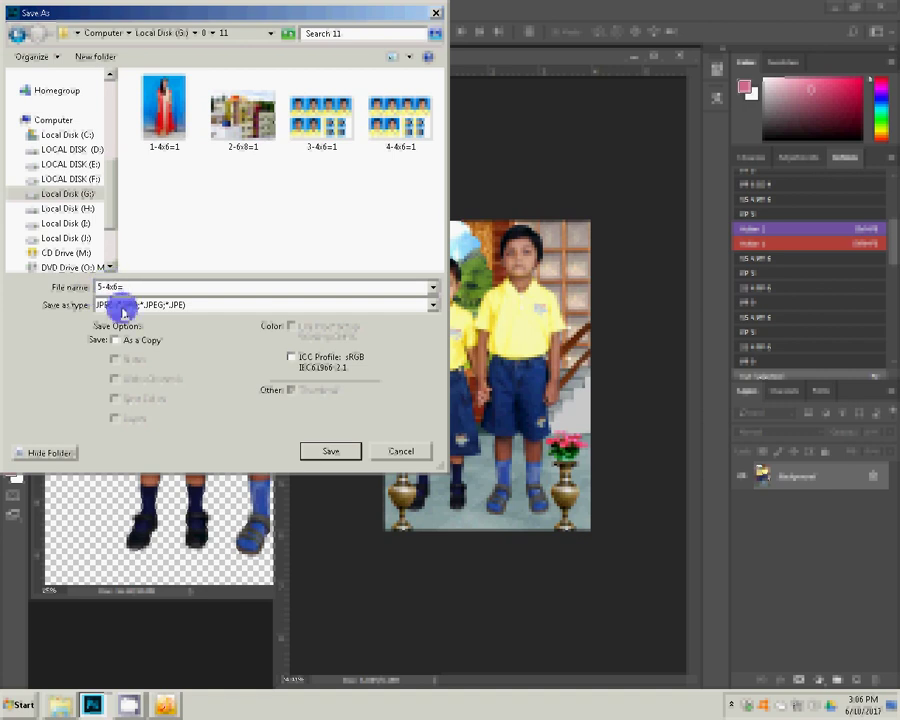
{"action": "type", "text": "3"}
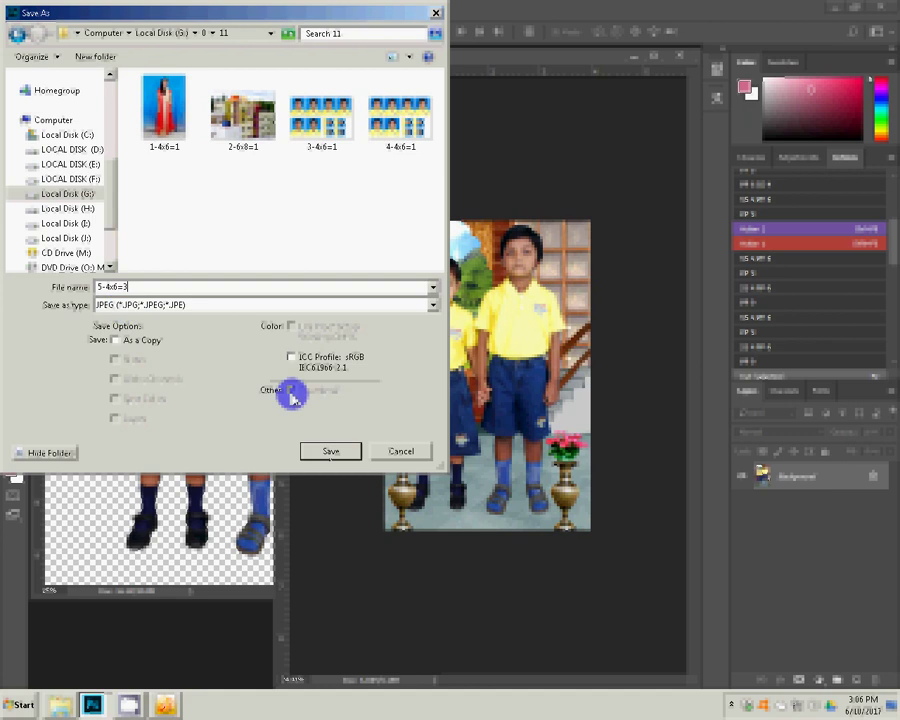
{"action": "key", "text": "Return"}
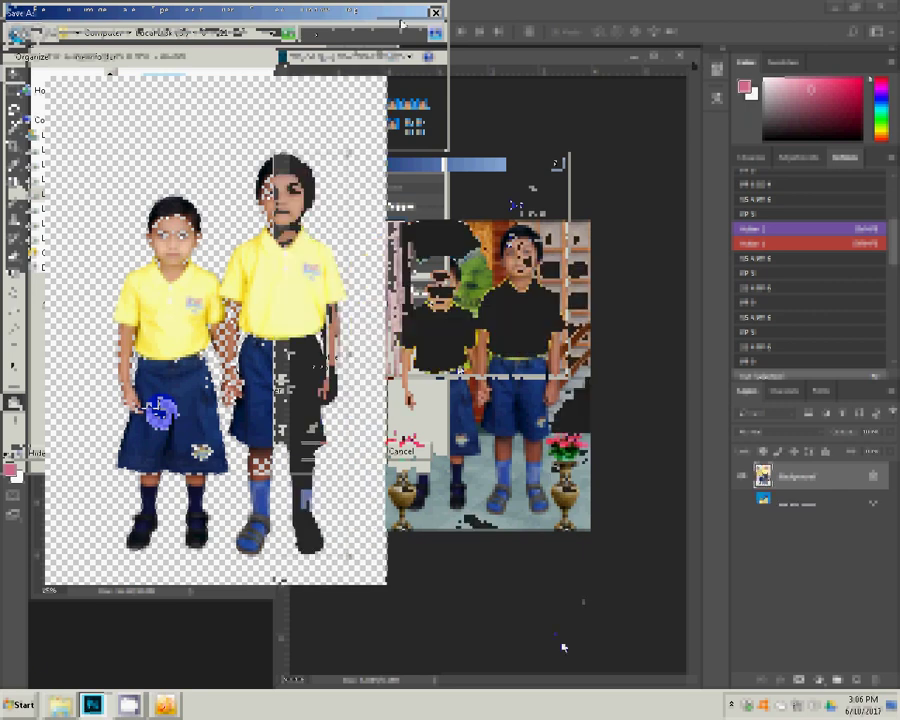
Step: Close the children's cut-out document without saving changes
{"action": "left_click", "coordinate": [450, 266]}
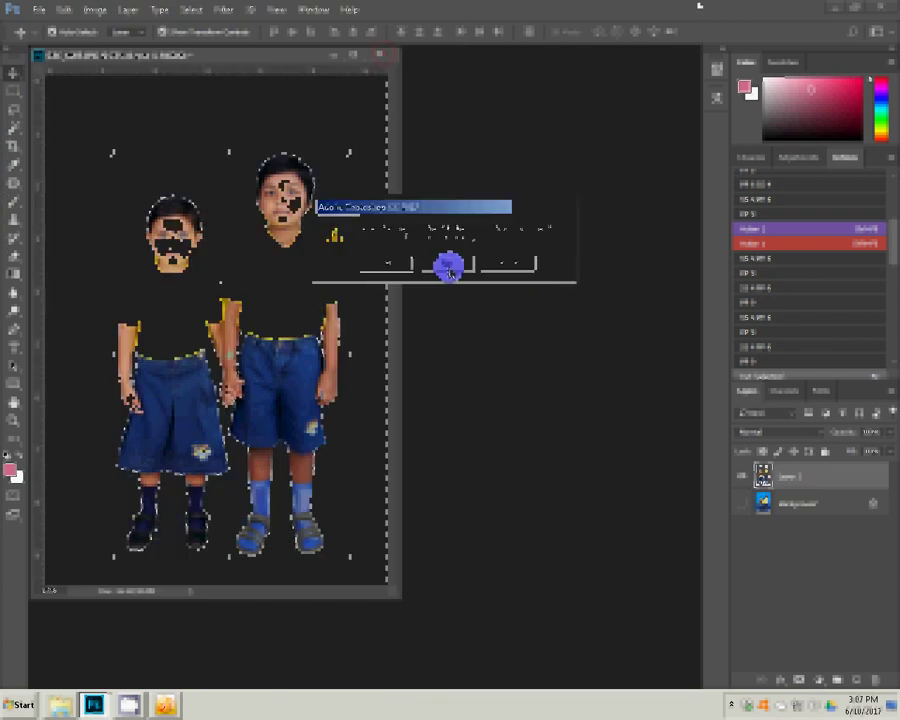